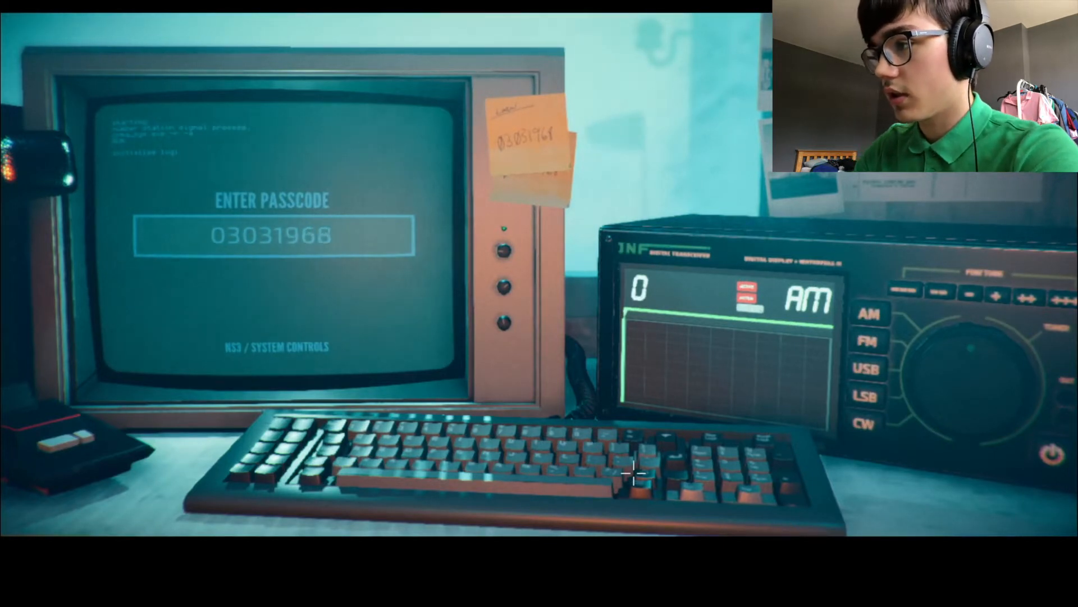
{"action": "key", "text": "Return"}
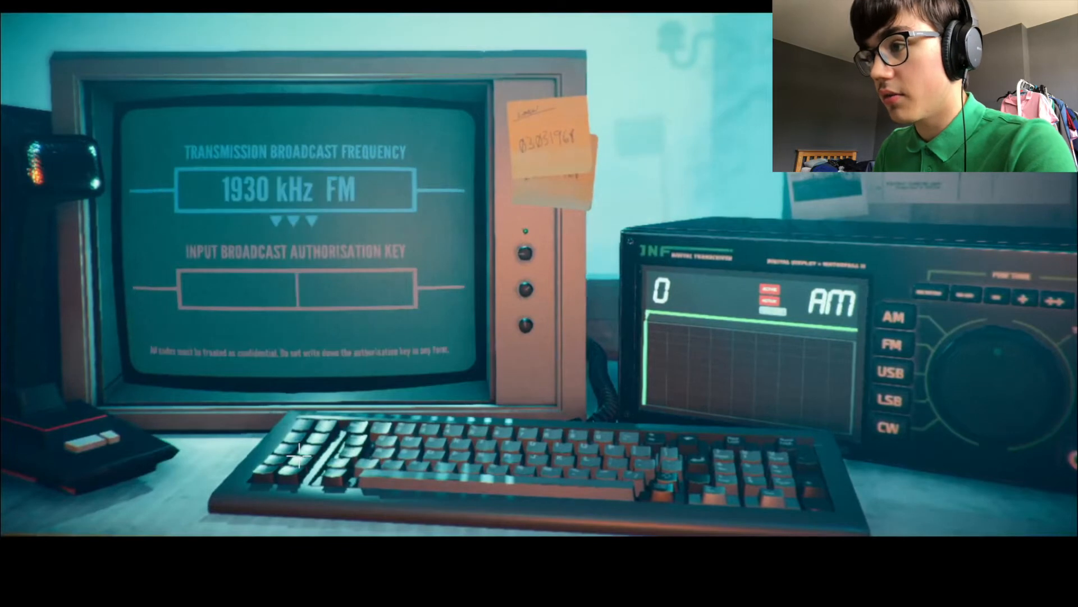
{"action": "scroll", "coordinate": [861, 357], "scroll_direction": "up", "scroll_amount": 5}
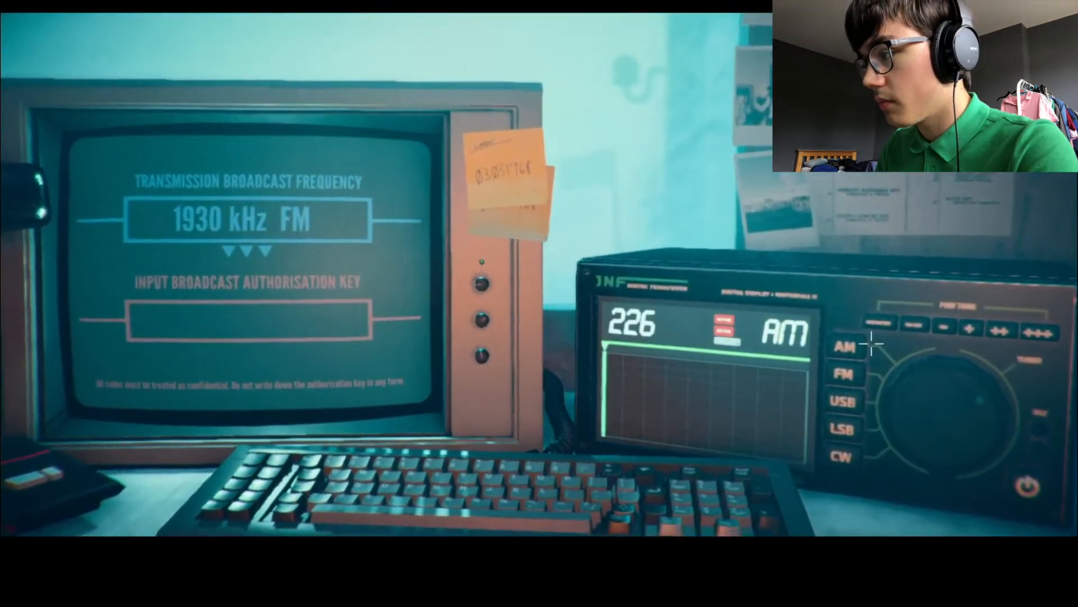
Tune the radio to 1930 FM and submit the heard authorisation key, revealing ABACUS.
{"action": "left_click", "coordinate": [845, 369]}
{"action": "left_click", "coordinate": [1038, 327]}
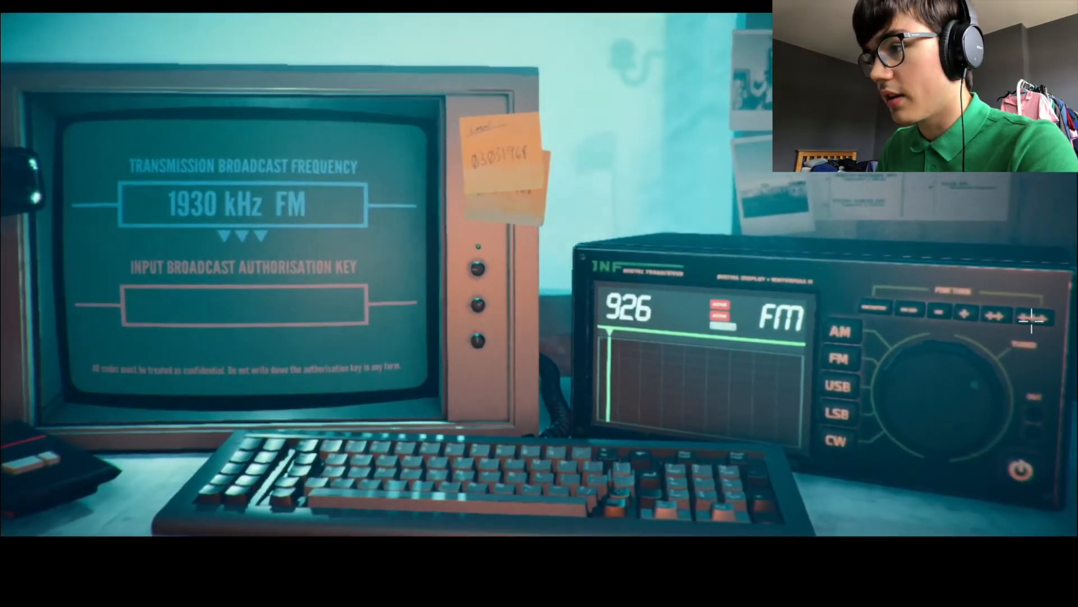
{"action": "left_click", "coordinate": [1032, 317]}
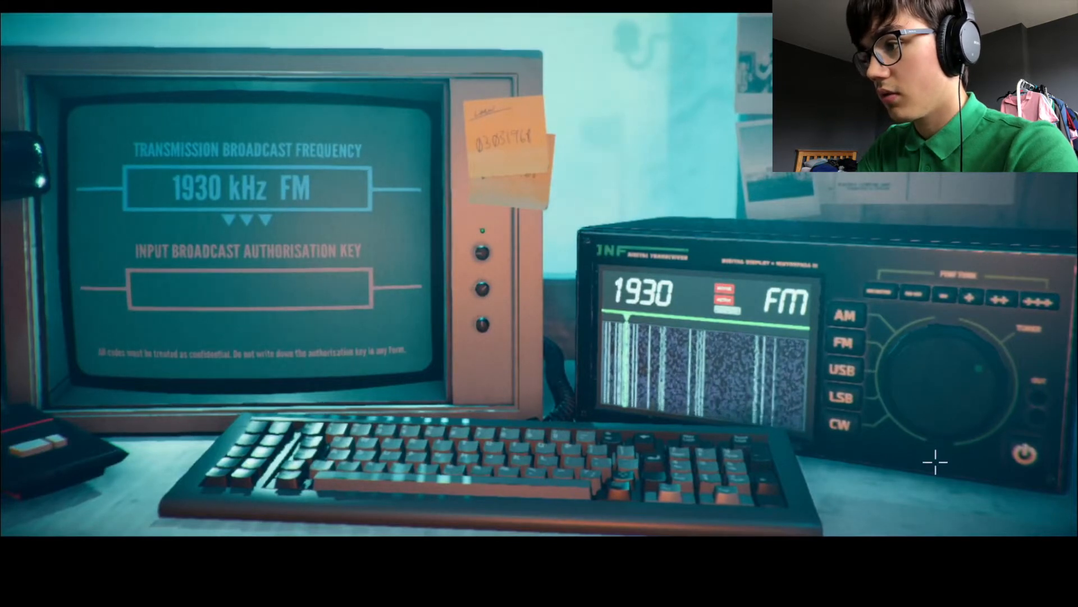
{"action": "left_click", "coordinate": [268, 308]}
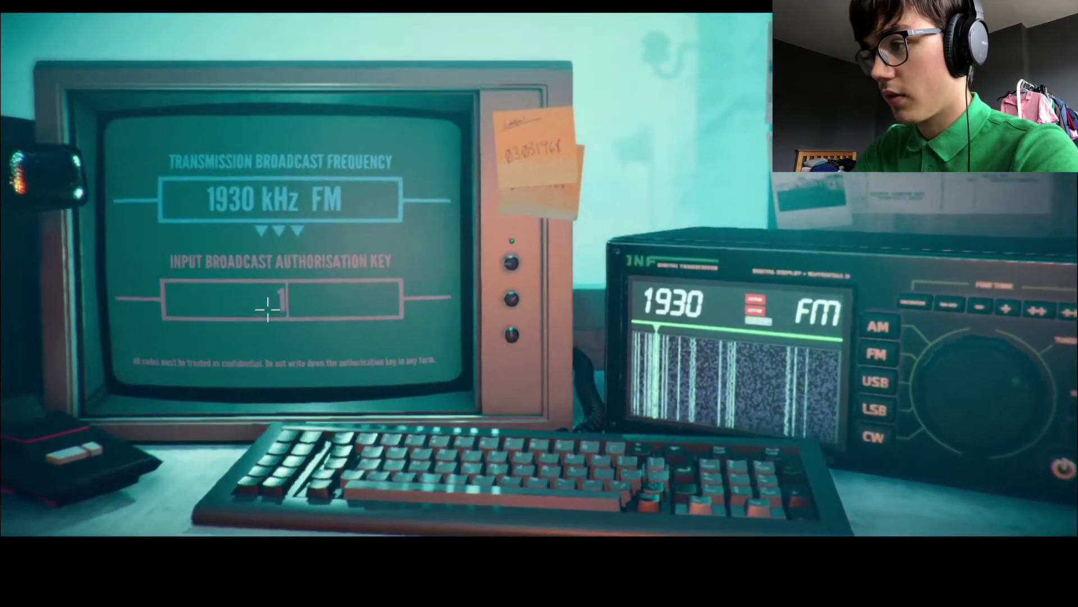
{"action": "type", "text": "13"}
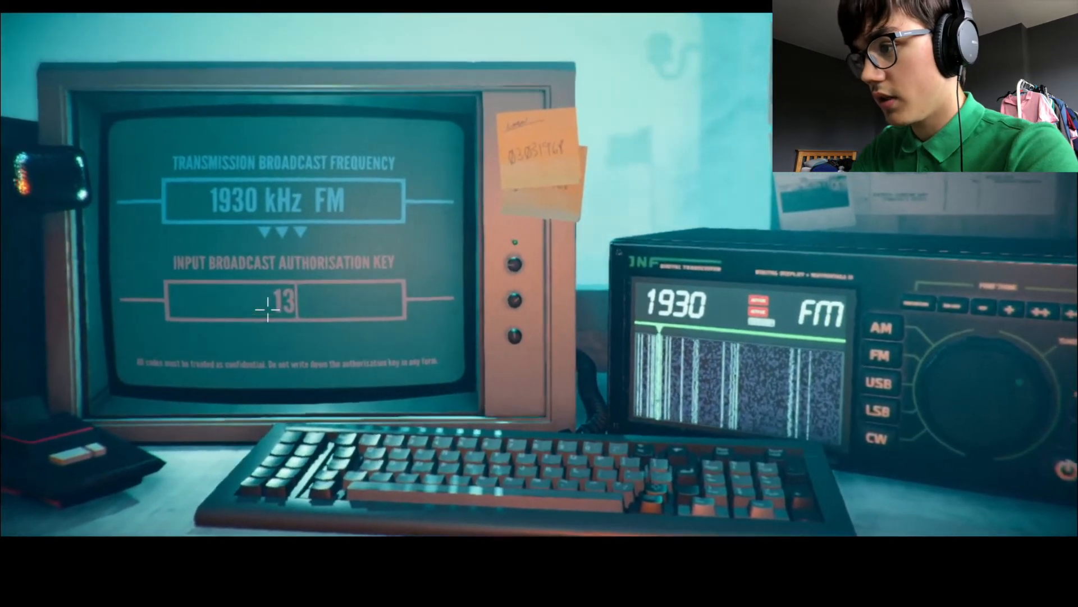
{"action": "type", "text": "0"}
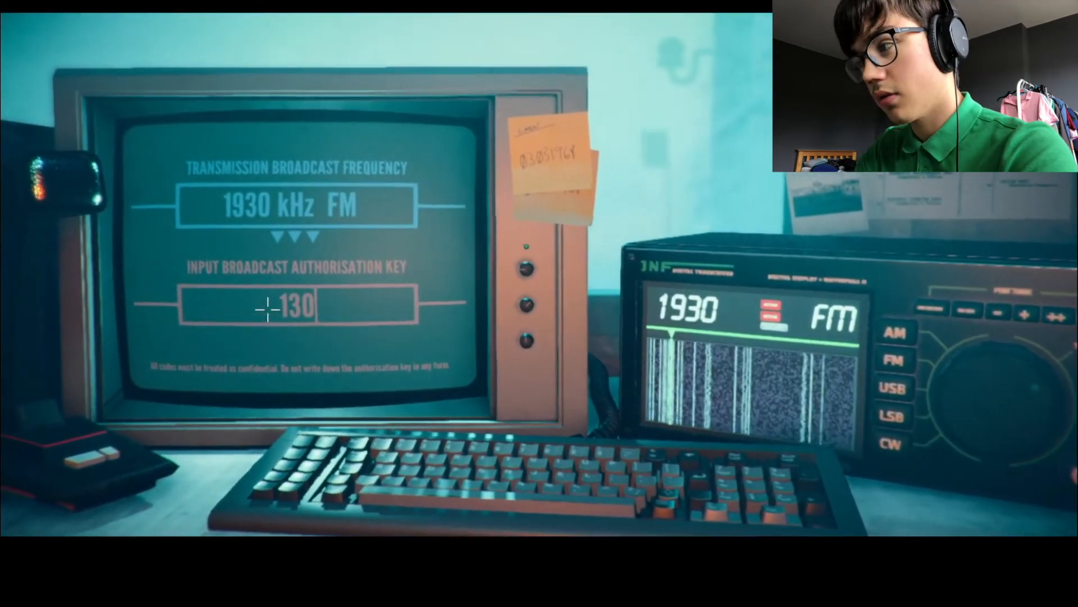
{"action": "type", "text": "141493"}
{"action": "key", "text": "Return"}
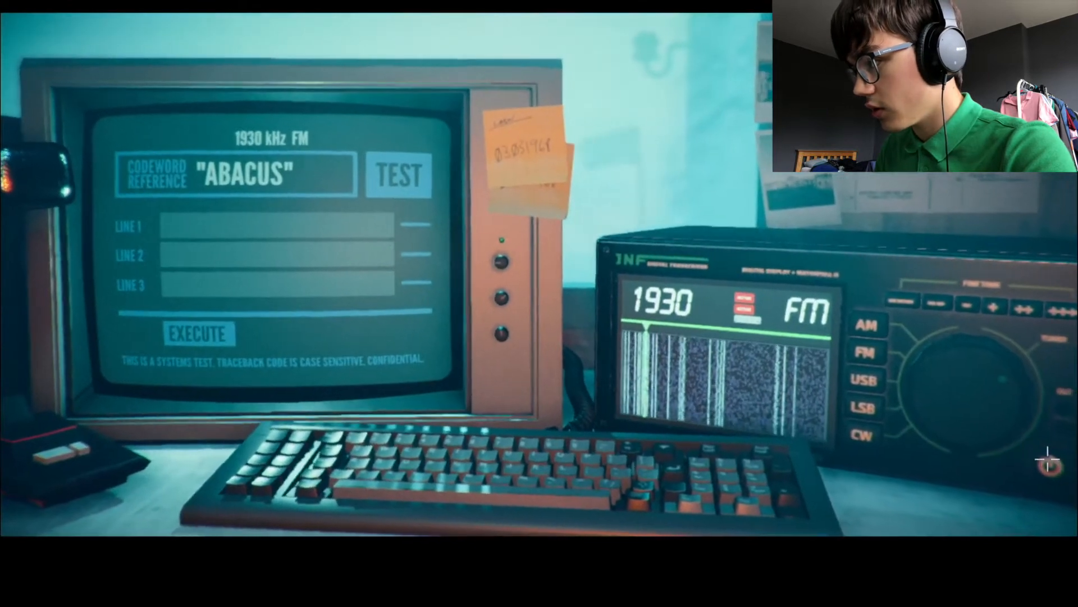
Switch the radio off, check the microfiche contents, and execute the ABACUS command lines.
{"action": "left_click", "coordinate": [1053, 466]}
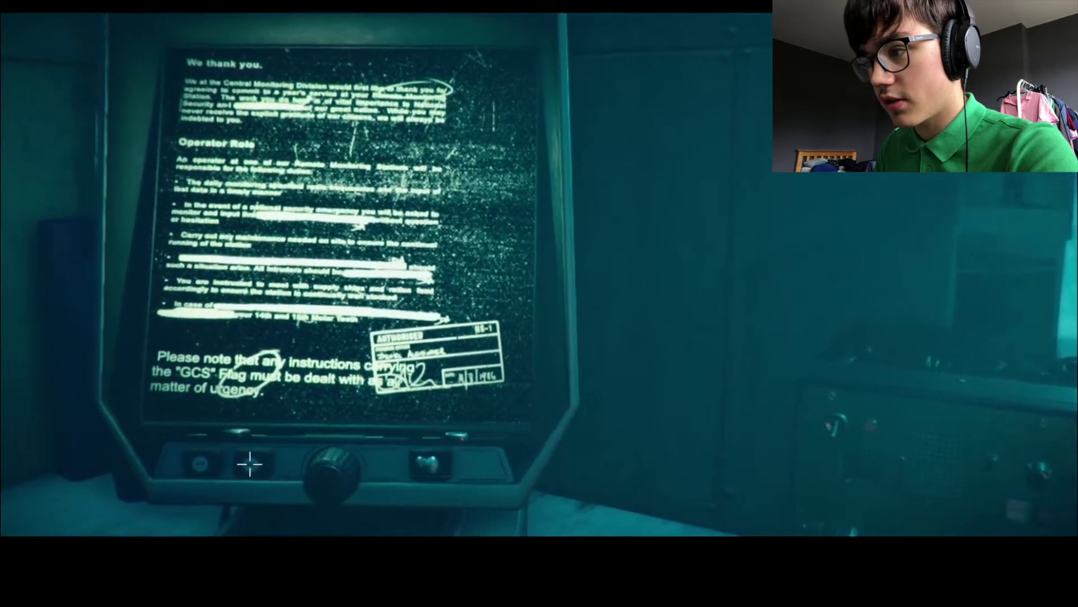
{"action": "left_click", "coordinate": [249, 464]}
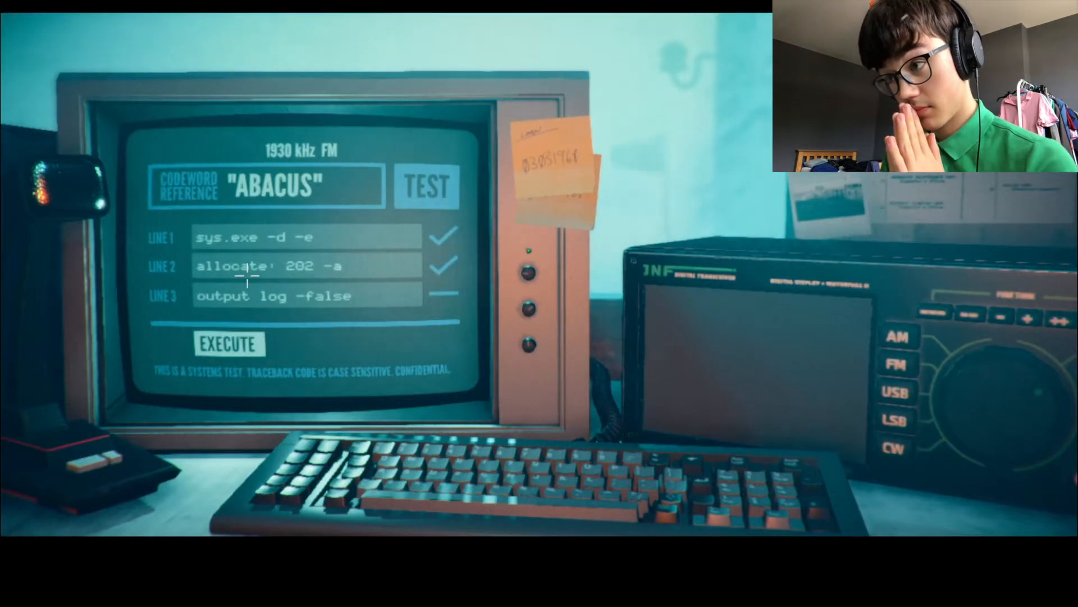
{"action": "key", "text": "Return"}
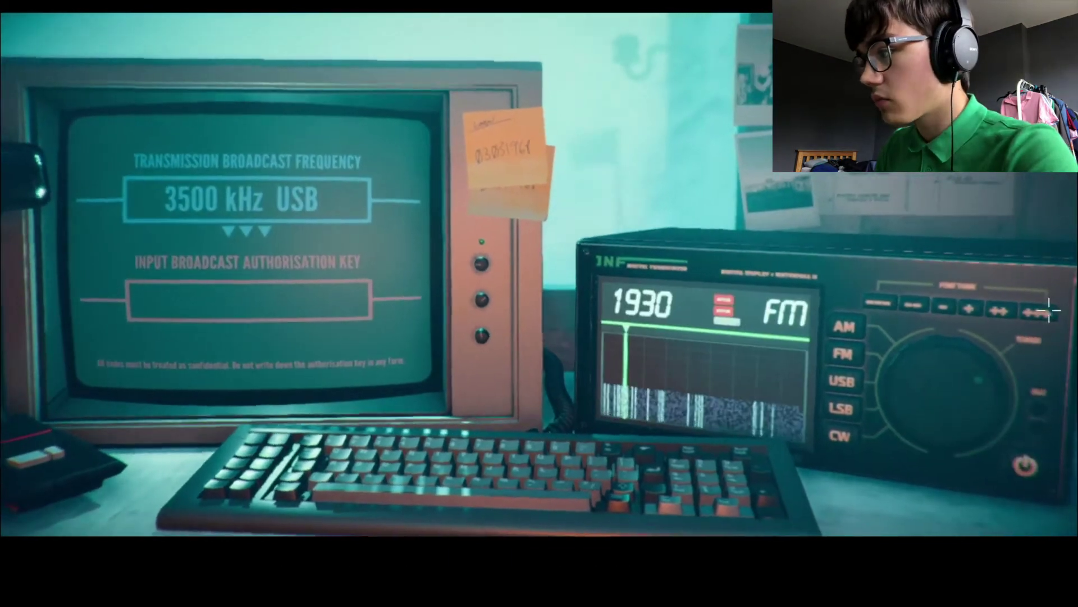
Tune the radio to 3500 USB and submit the heard authorisation key, revealing CHEVRON.
{"action": "left_click", "coordinate": [1042, 314]}
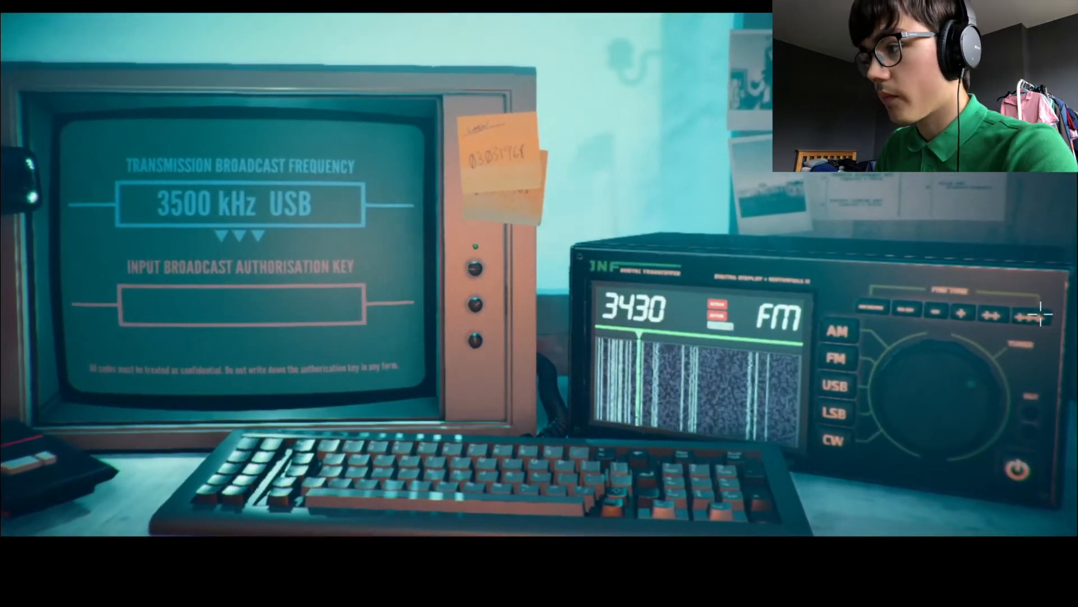
{"action": "left_click", "coordinate": [1042, 314]}
{"action": "left_click", "coordinate": [995, 313]}
{"action": "left_click", "coordinate": [291, 290]}
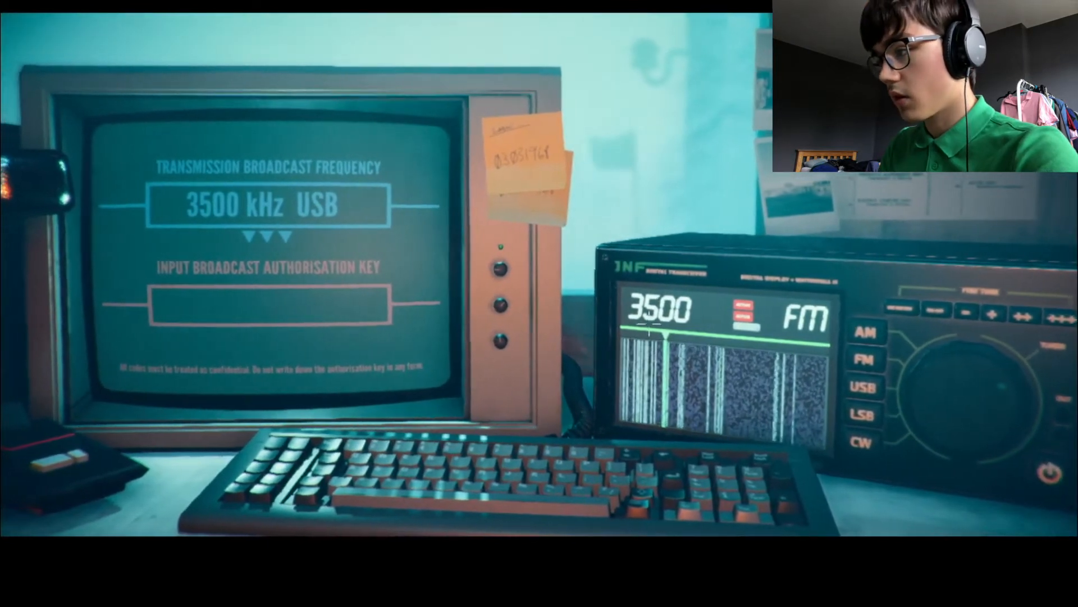
{"action": "left_click", "coordinate": [855, 383]}
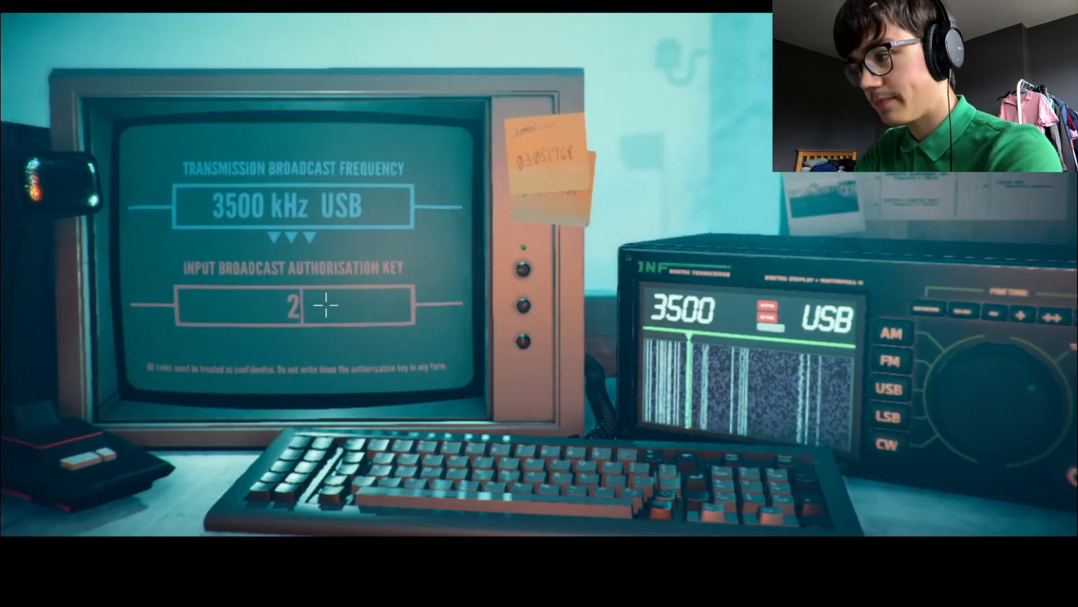
{"action": "type", "text": "0614912"}
{"action": "key", "text": "Return"}
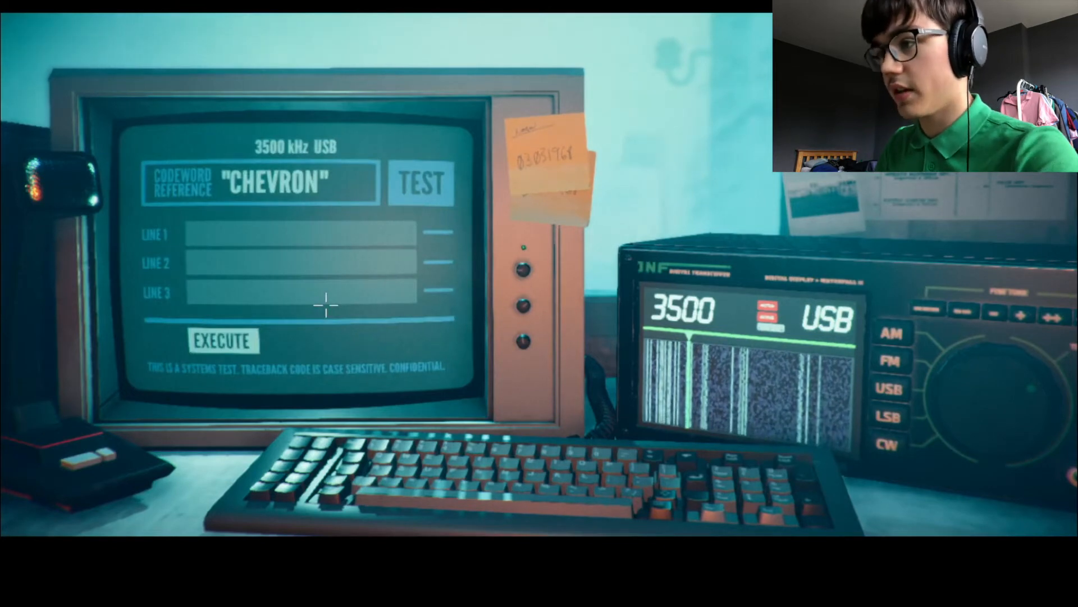
Move to the microfiche reader and drag the film along to the CHEVRON procedure page.
{"action": "key", "text": "Tab"}
{"action": "left_click_drag", "start_coordinate": [264, 462], "coordinate": [264, 462]}
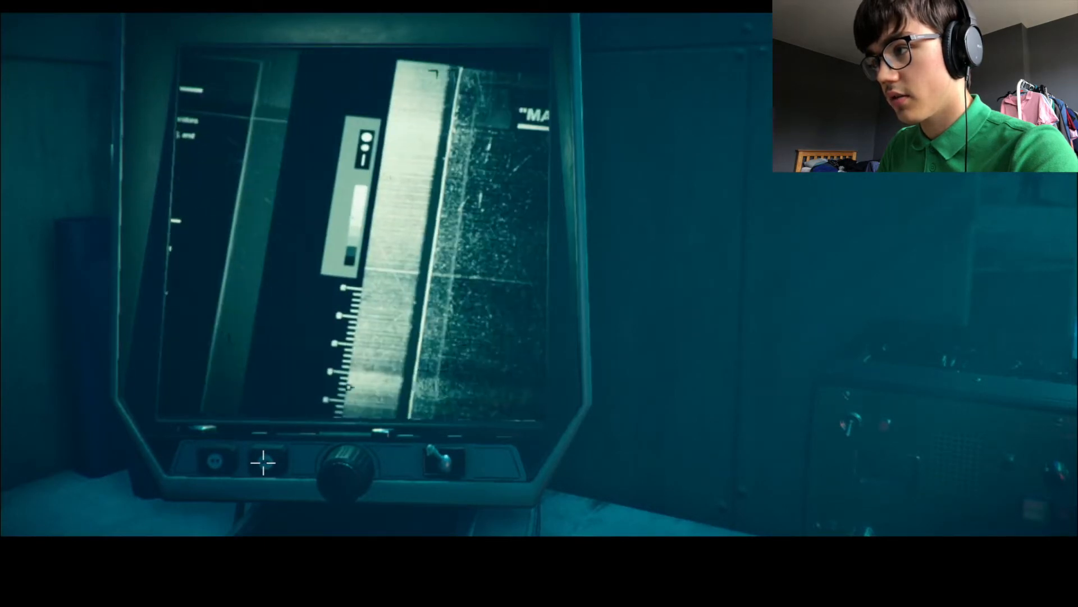
{"action": "left_click_drag", "start_coordinate": [264, 461], "coordinate": [264, 462]}
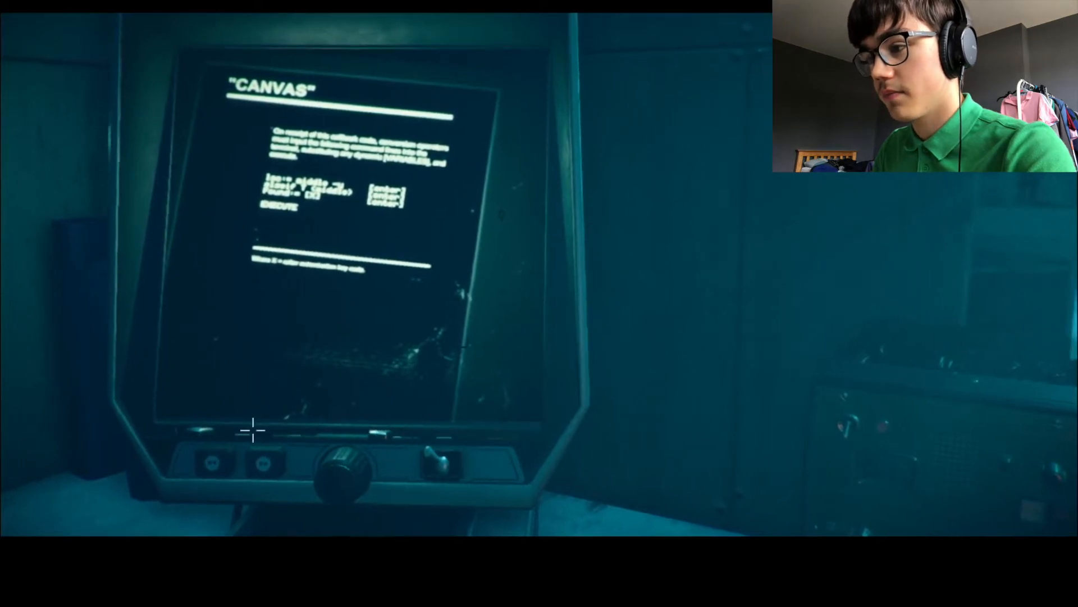
{"action": "scroll", "coordinate": [407, 411], "scroll_direction": "up", "scroll_amount": 2}
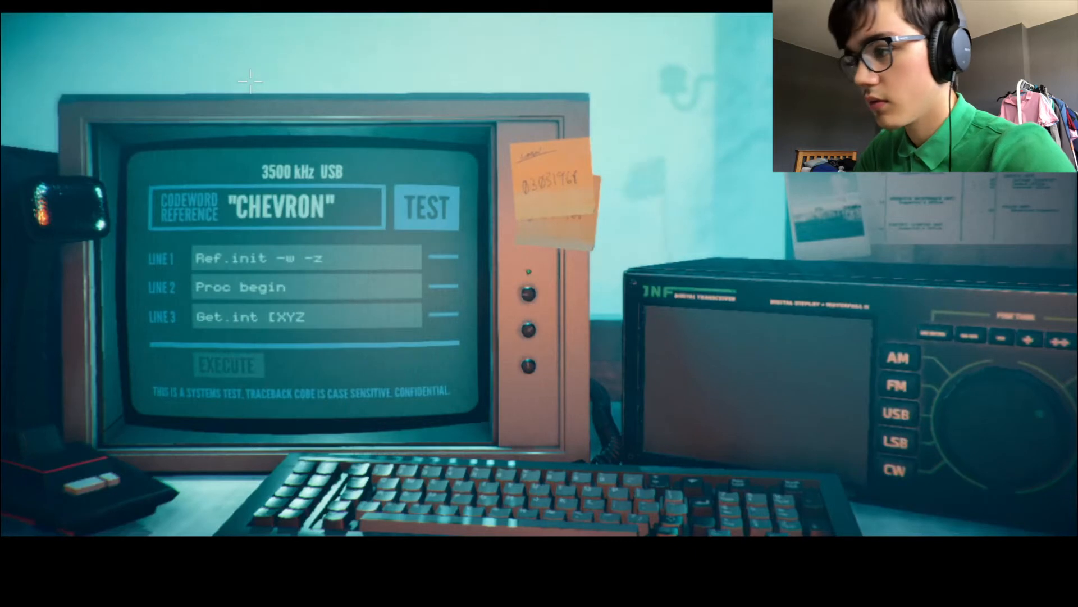
{"action": "type", "text": "]"}
Test the entered CHEVRON lines and consult the microfiche variable rules.
{"action": "key", "text": "Return"}
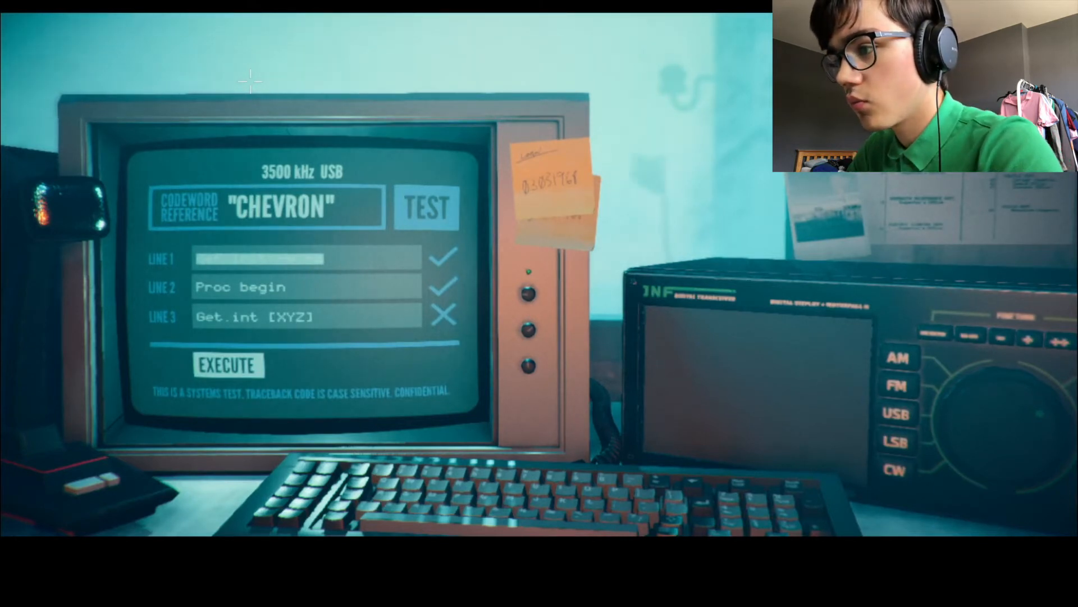
{"action": "key", "text": "a"}
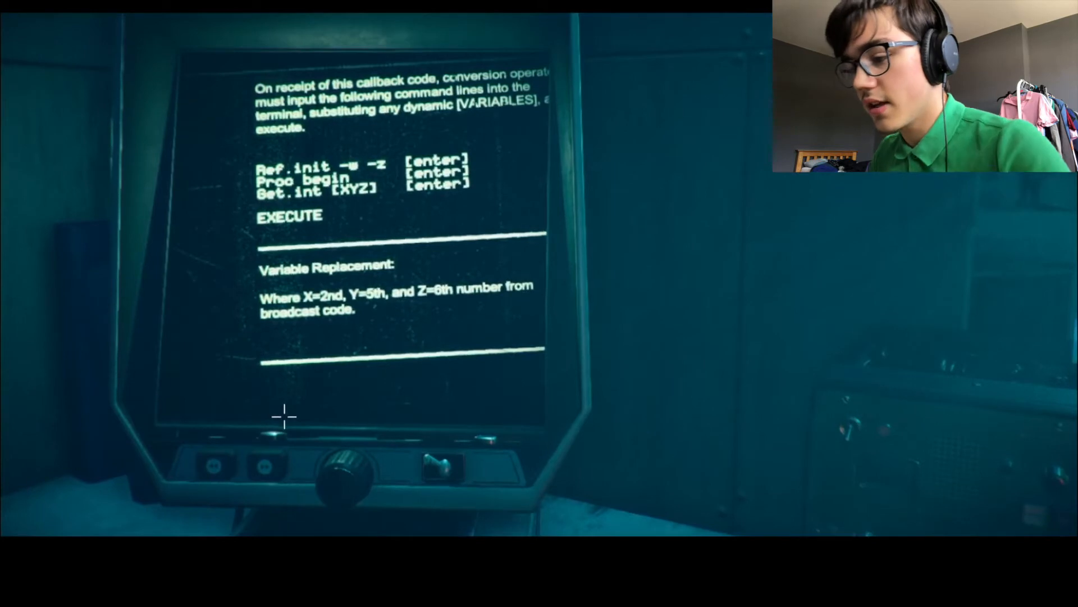
{"action": "key", "text": "d"}
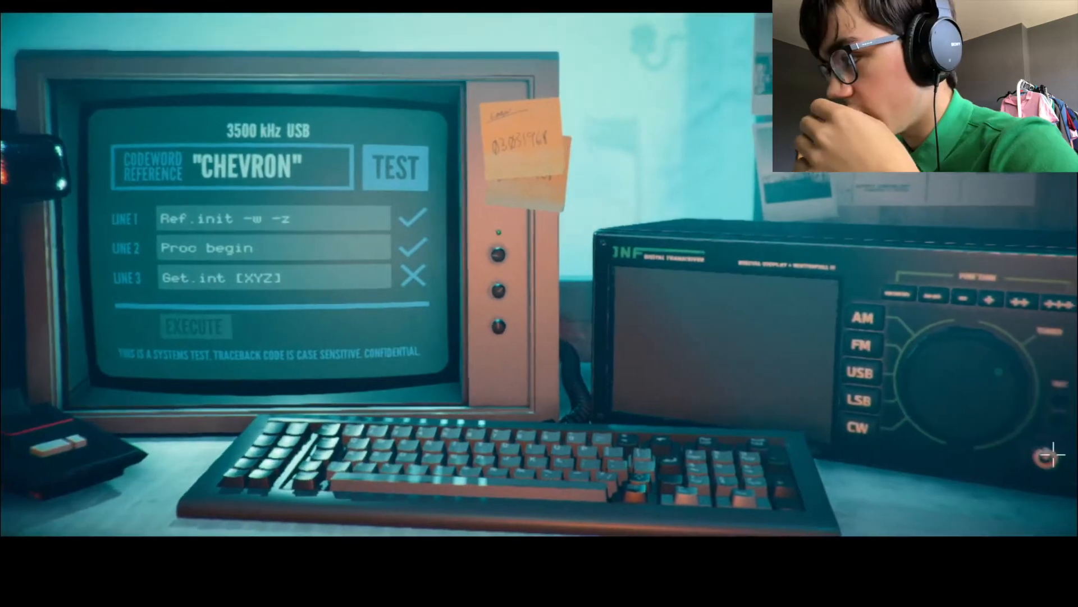
Switch the radio on and execute the corrected Get.int [612] commands, starting the transmission.
{"action": "left_click", "coordinate": [1052, 453]}
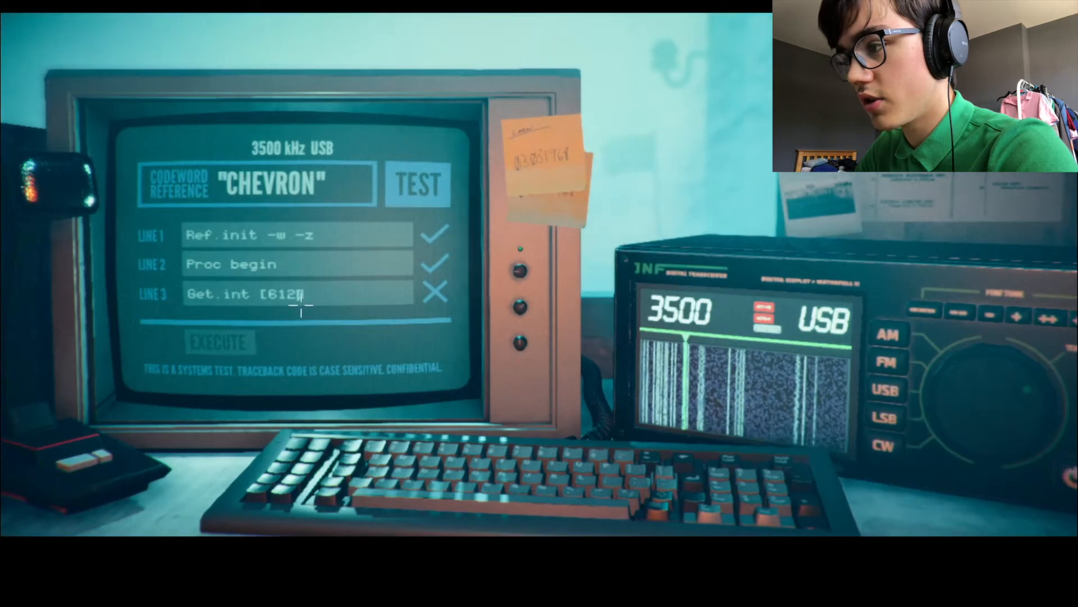
{"action": "type", "text": "]"}
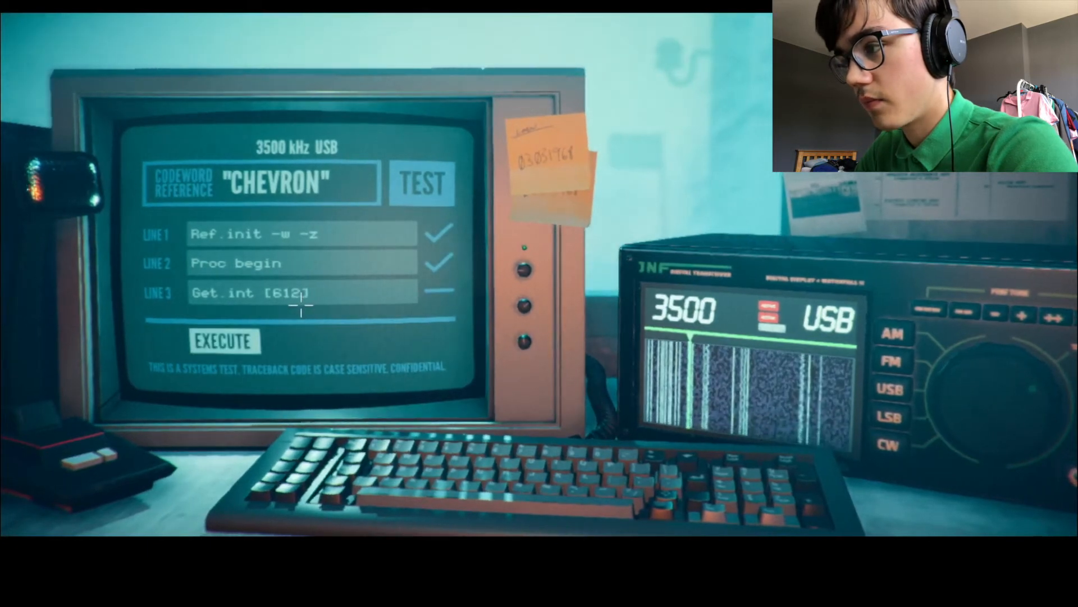
{"action": "key", "text": "Return"}
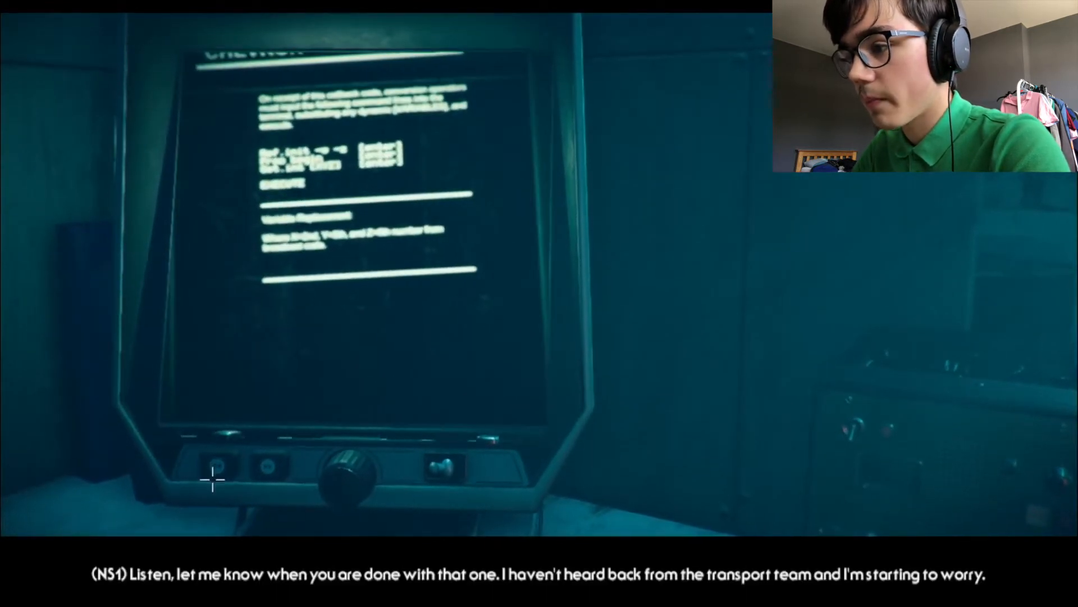
{"action": "left_click", "coordinate": [214, 462]}
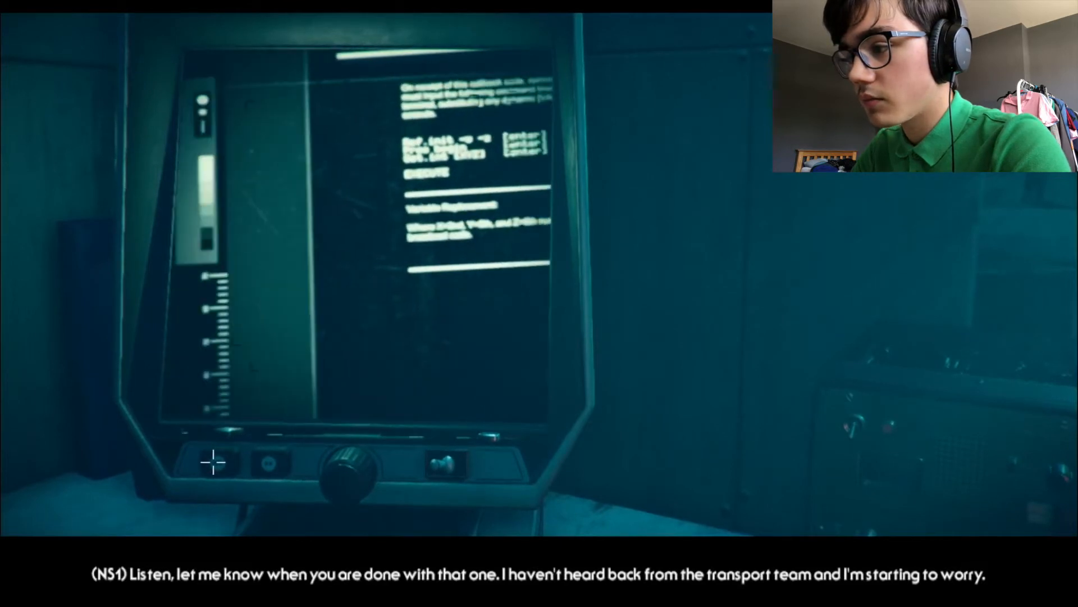
Page through the microfiche manual until the Contents page with the appendices shows.
{"action": "left_click", "coordinate": [213, 462]}
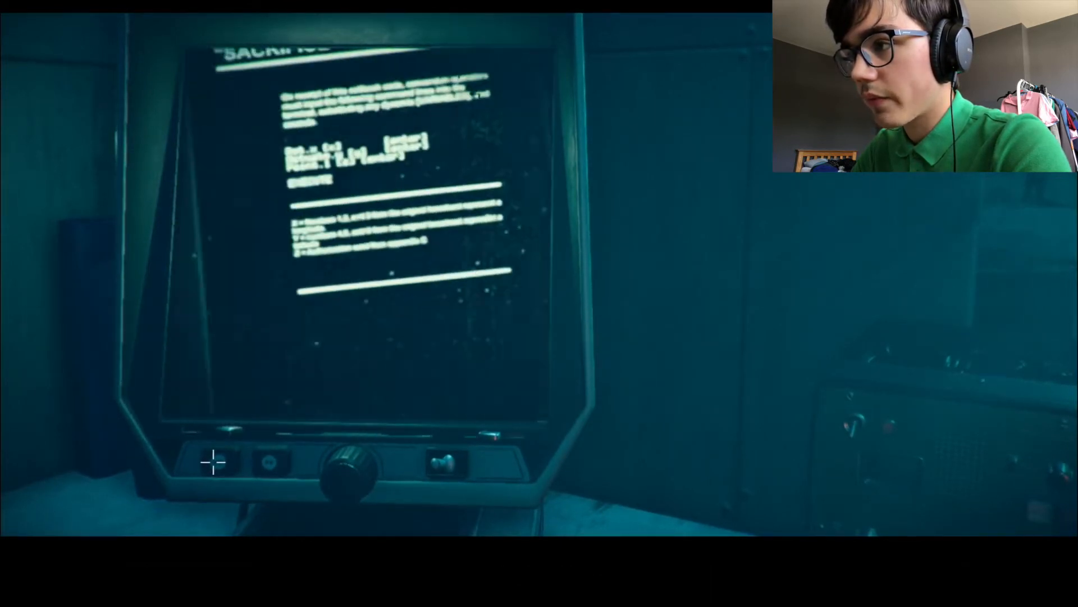
{"action": "left_click", "coordinate": [213, 463]}
{"action": "left_click", "coordinate": [213, 463]}
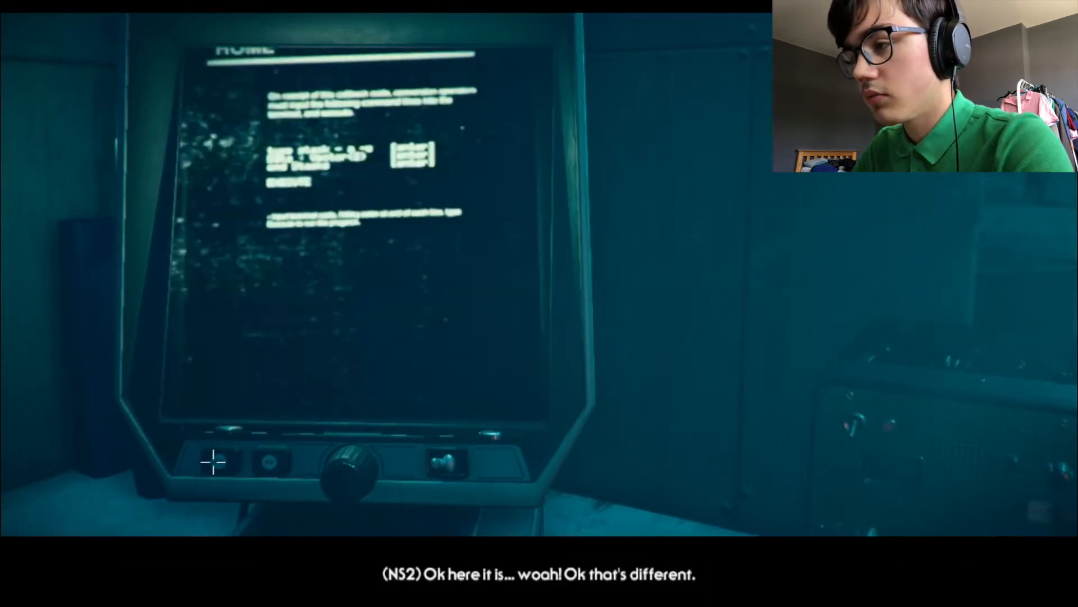
{"action": "left_click", "coordinate": [213, 461]}
{"action": "left_click", "coordinate": [213, 462]}
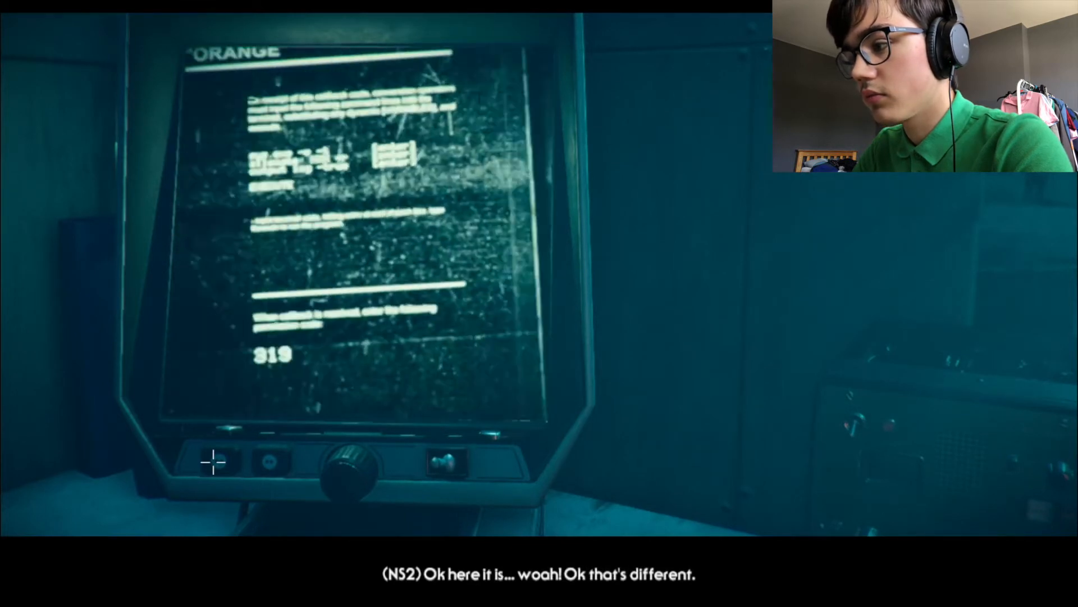
{"action": "left_click", "coordinate": [213, 462]}
{"action": "left_click", "coordinate": [214, 462]}
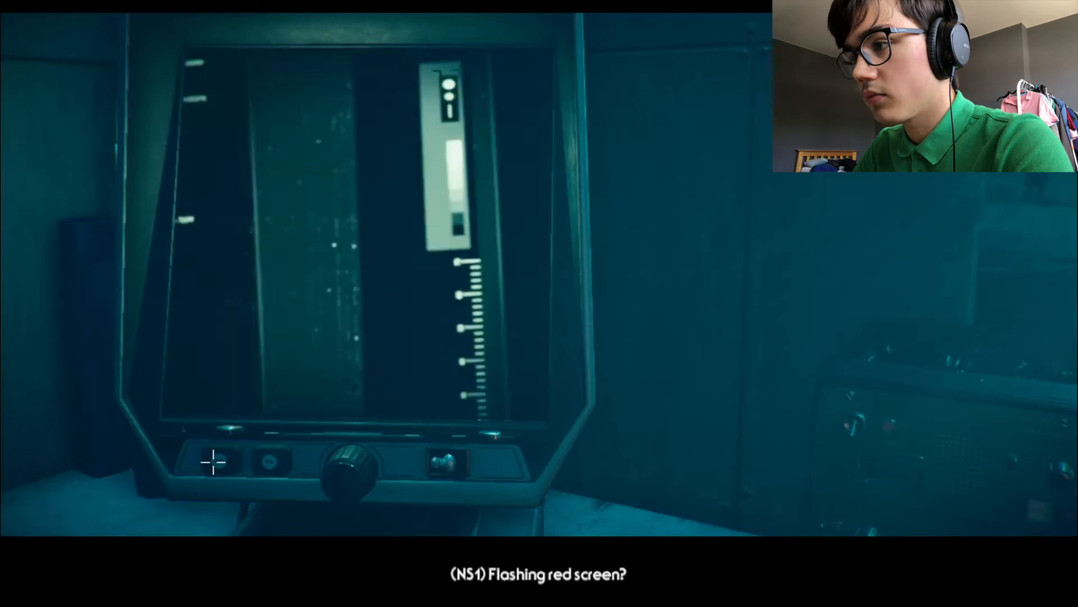
{"action": "left_click", "coordinate": [213, 462]}
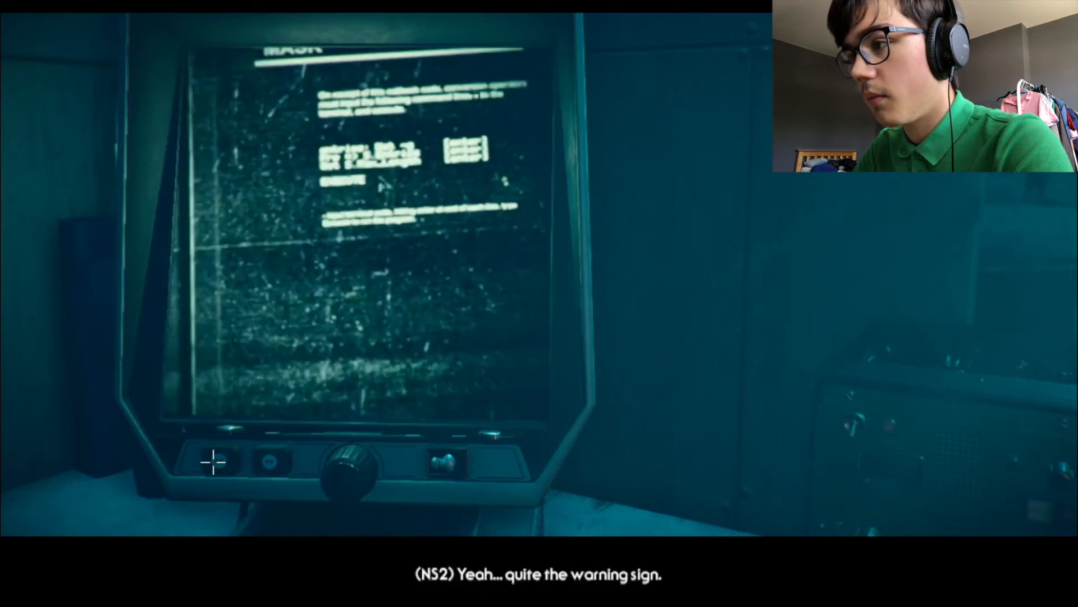
{"action": "left_click", "coordinate": [213, 462]}
{"action": "left_click", "coordinate": [212, 462]}
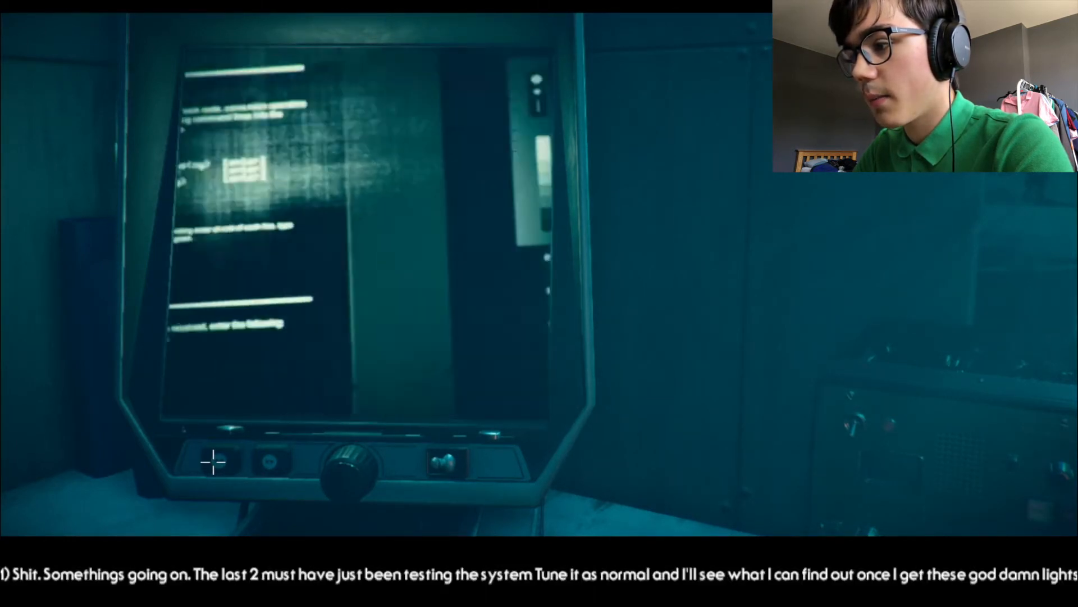
{"action": "left_click", "coordinate": [214, 462]}
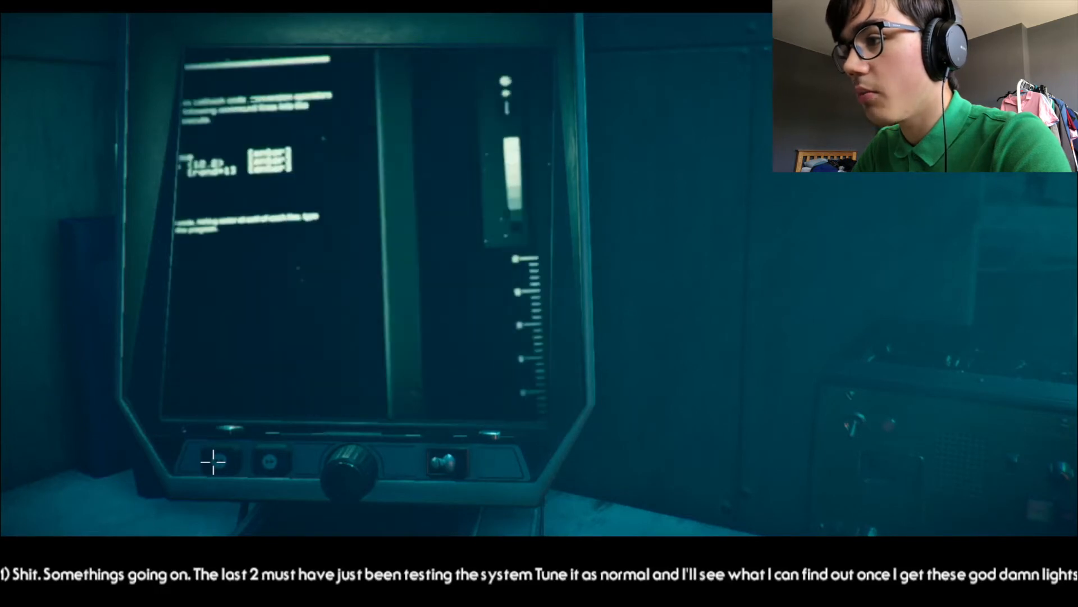
{"action": "left_click", "coordinate": [213, 462]}
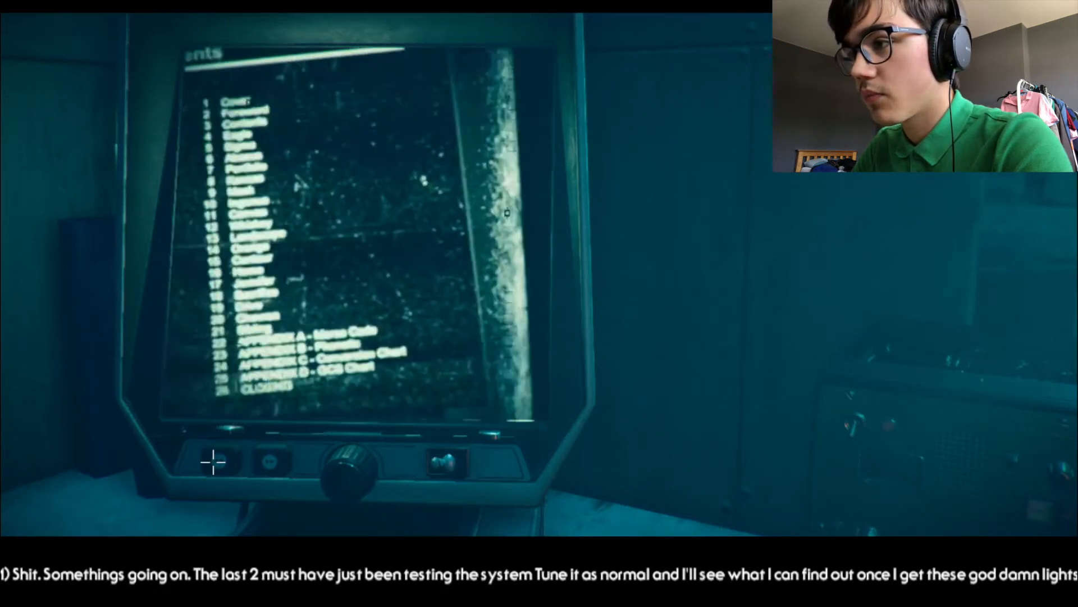
{"action": "left_click", "coordinate": [213, 462]}
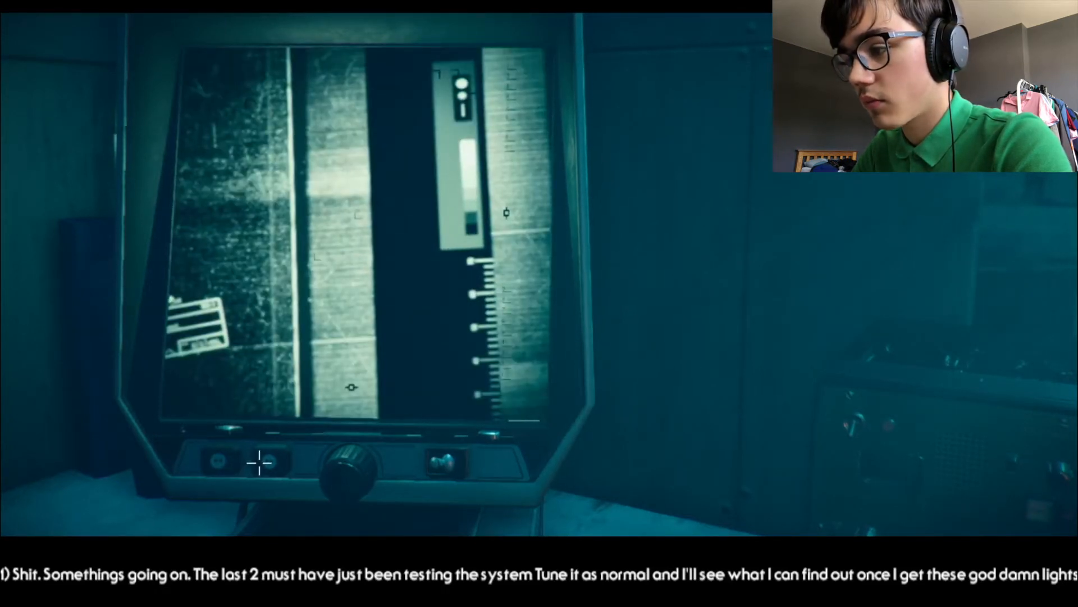
{"action": "left_click", "coordinate": [259, 462]}
{"action": "left_click", "coordinate": [260, 462]}
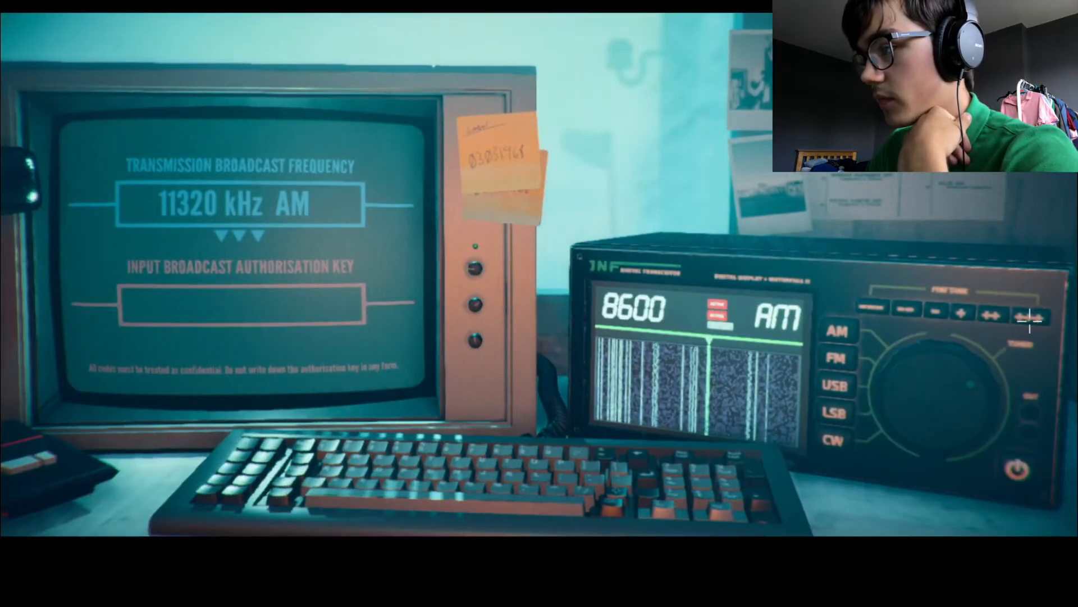
Adjust the radio with step, hundred and ten buttons to reach 11320 AM.
{"action": "left_click", "coordinate": [1029, 319]}
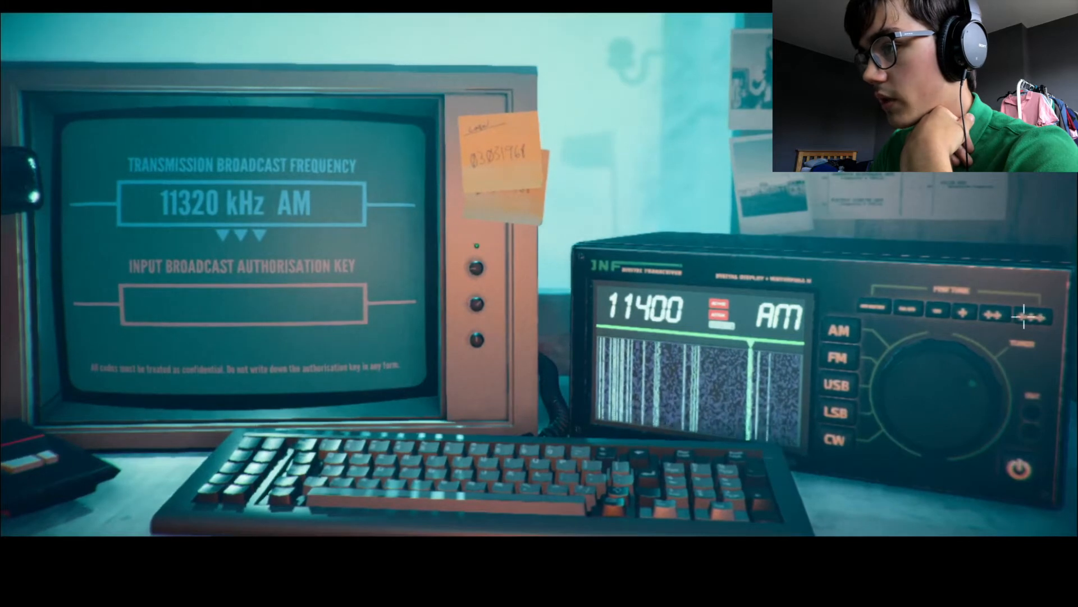
{"action": "left_click", "coordinate": [878, 307]}
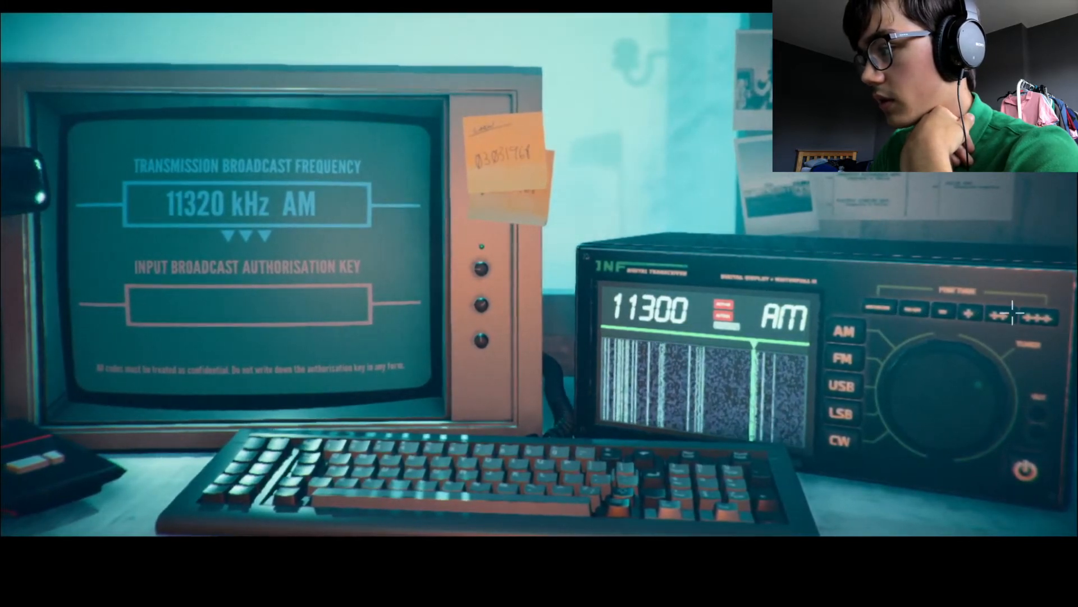
{"action": "left_click", "coordinate": [995, 314]}
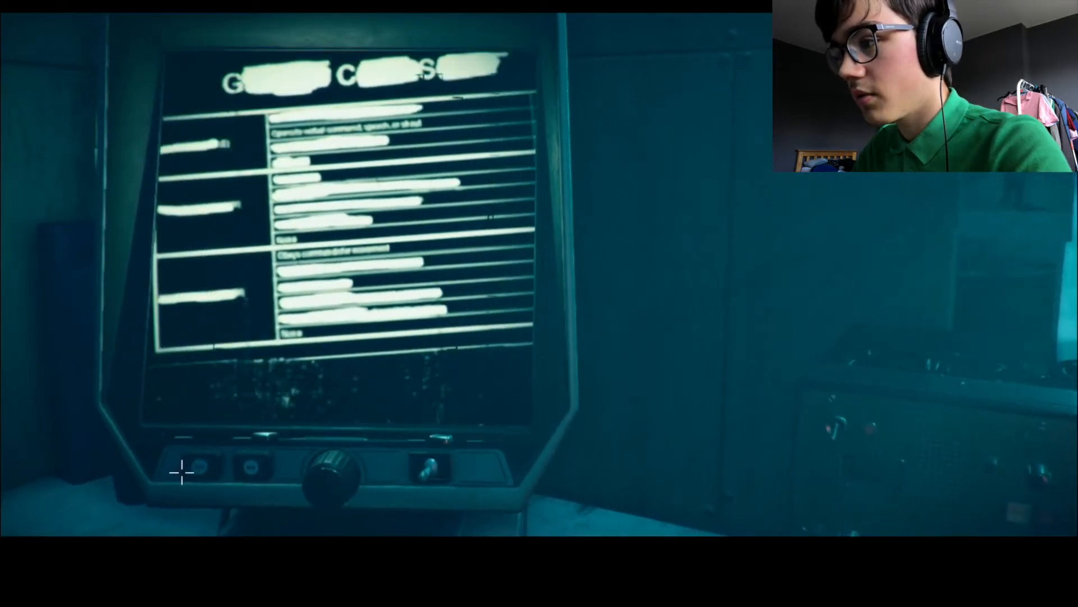
Jump to Appendix A - Morse Code and shift the microfiche image into view.
{"action": "left_click", "coordinate": [181, 471]}
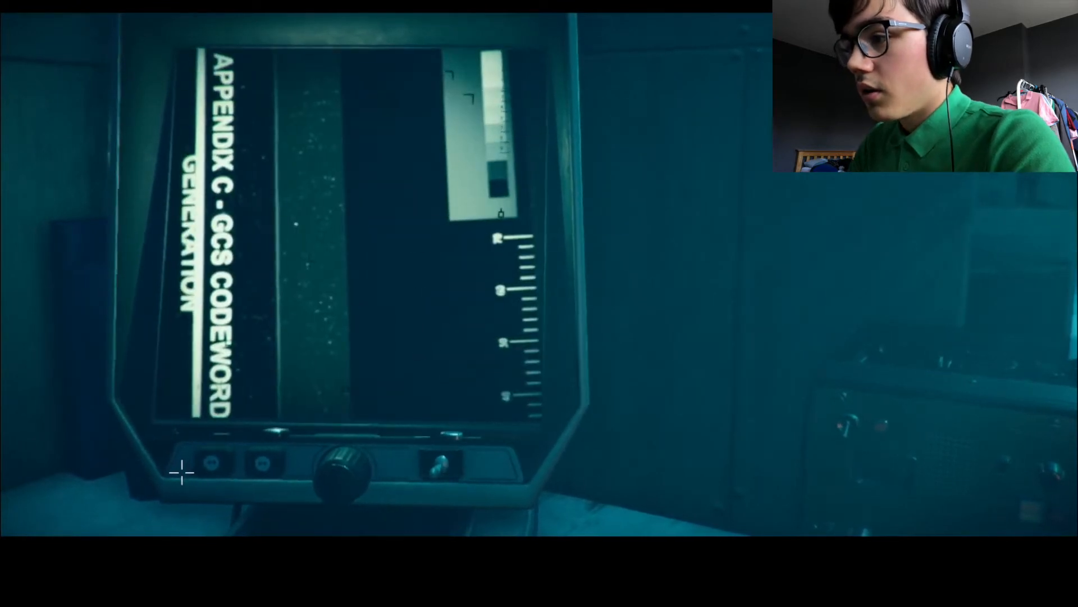
{"action": "left_click", "coordinate": [209, 462]}
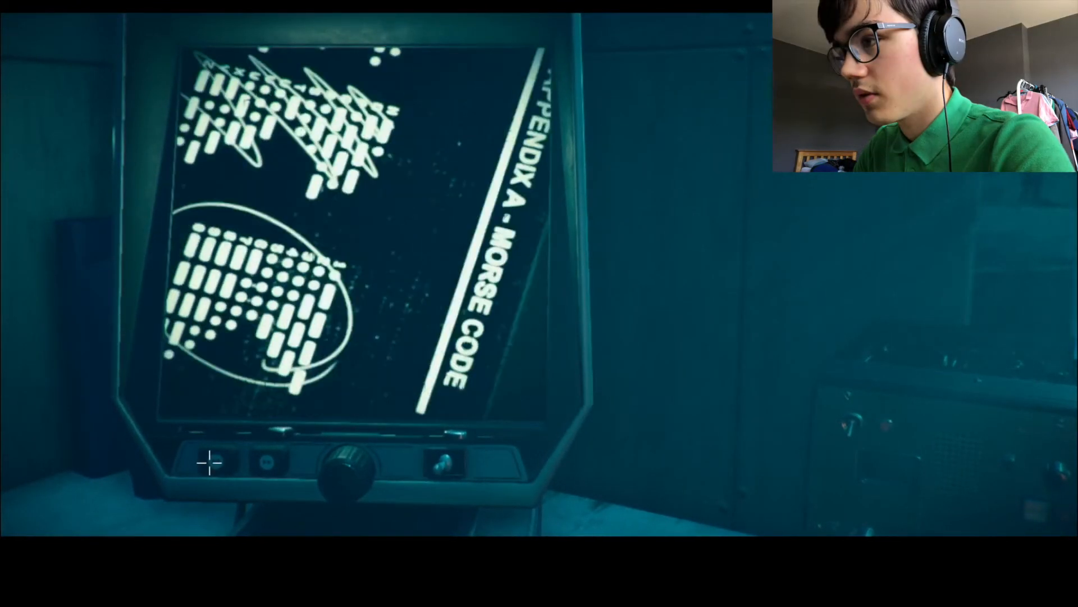
{"action": "left_click", "coordinate": [209, 462]}
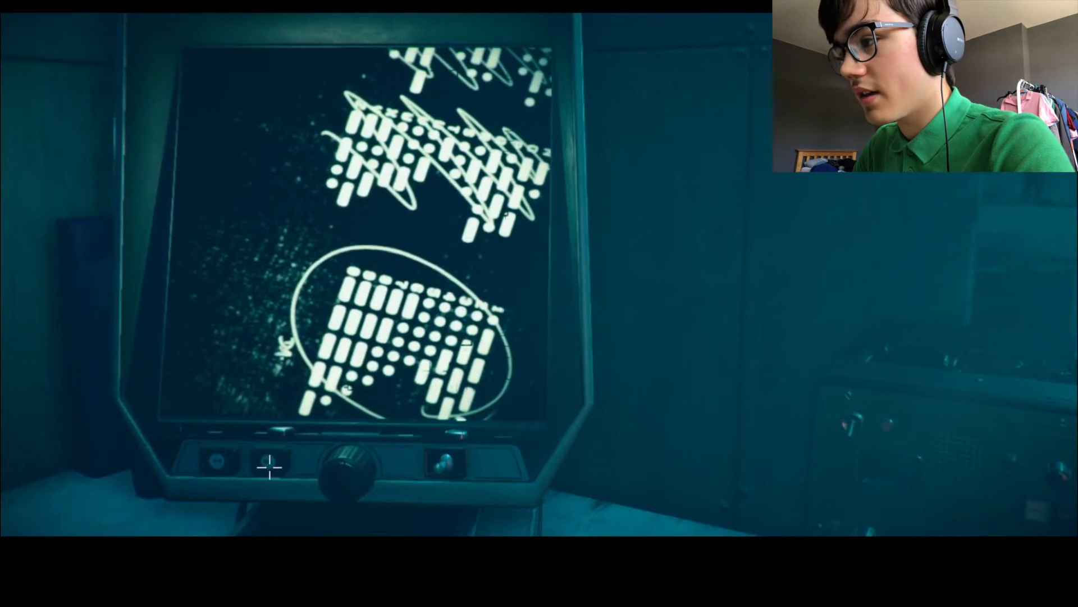
{"action": "left_click", "coordinate": [270, 465]}
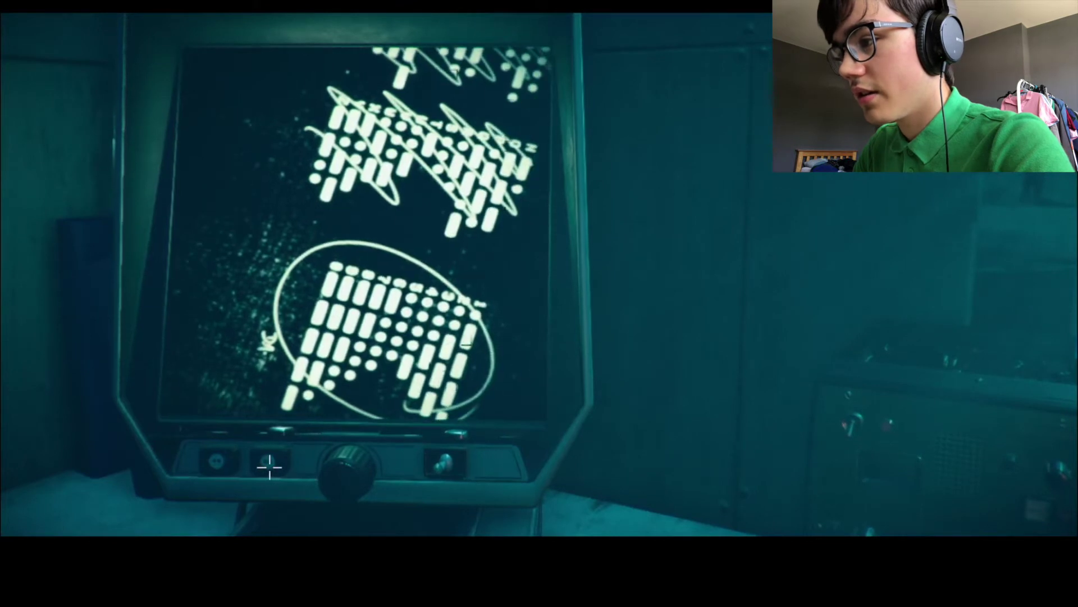
Enlarge and rotate the chart to read the circled Morse digits, then step back.
{"action": "left_click", "coordinate": [333, 465]}
{"action": "left_click", "coordinate": [498, 480]}
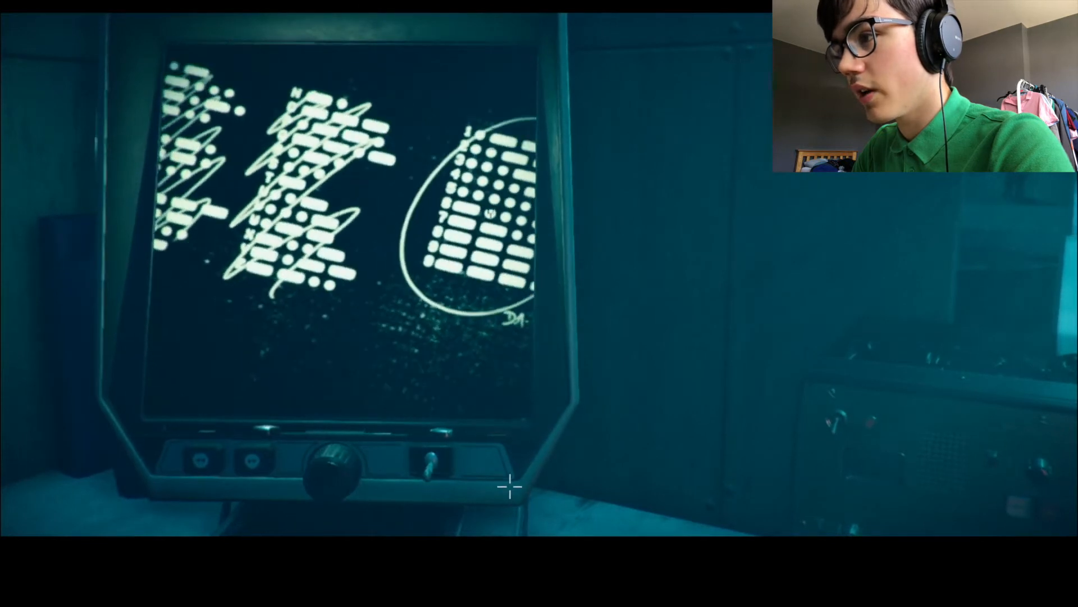
{"action": "left_click", "coordinate": [345, 465]}
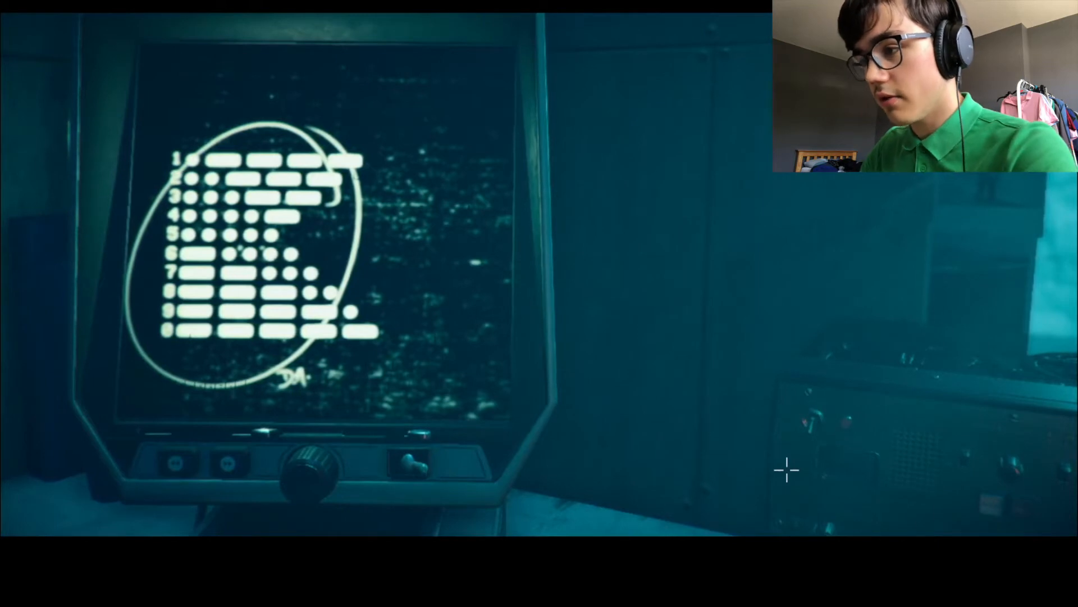
{"action": "key", "text": "s"}
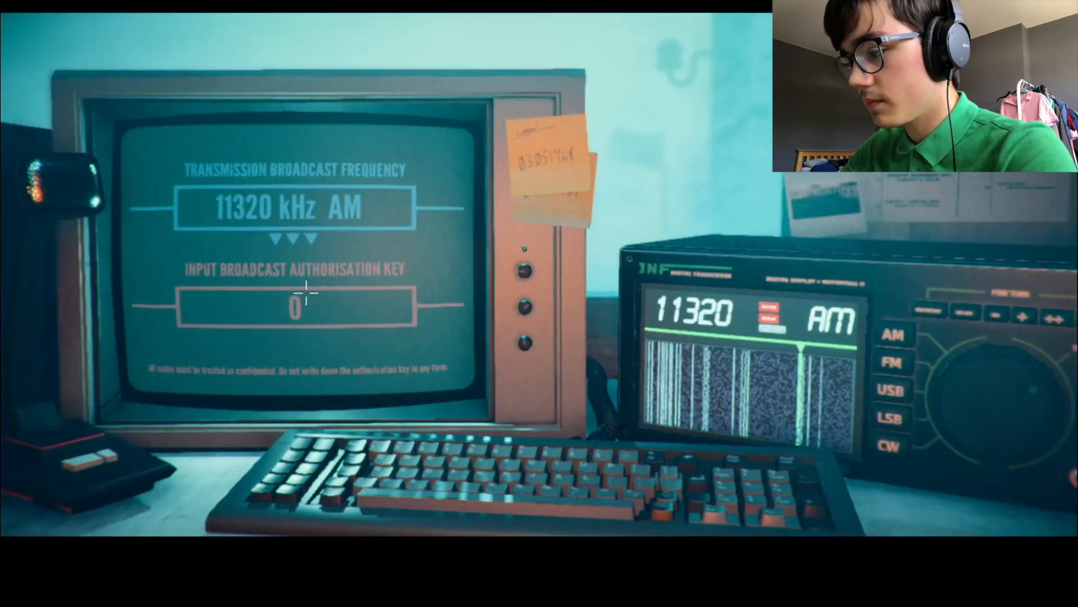
{"action": "type", "text": "9773"}
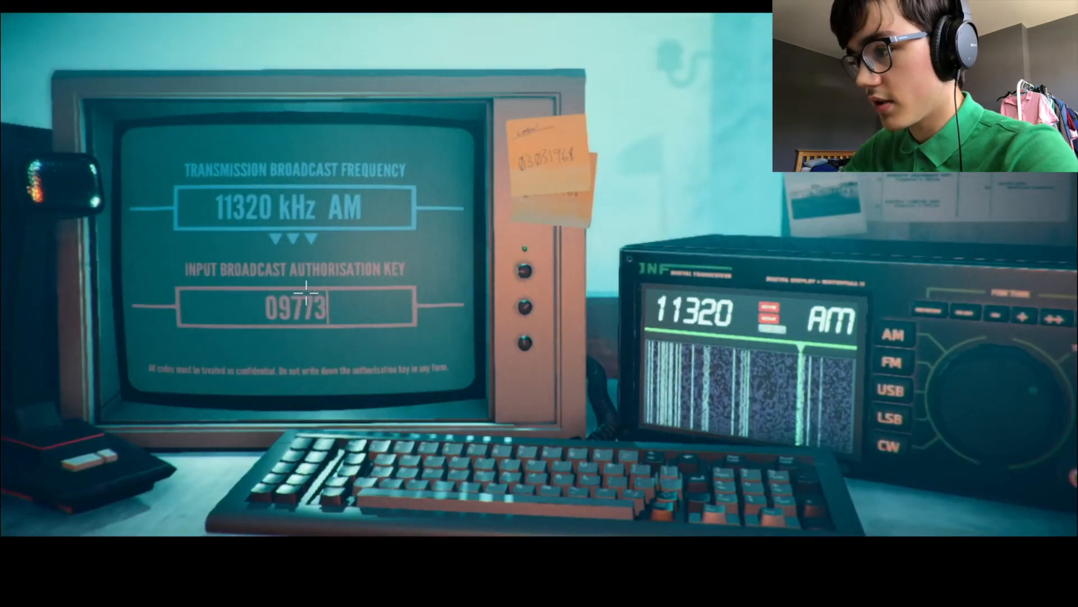
{"action": "type", "text": "0"}
{"action": "key", "text": "Return"}
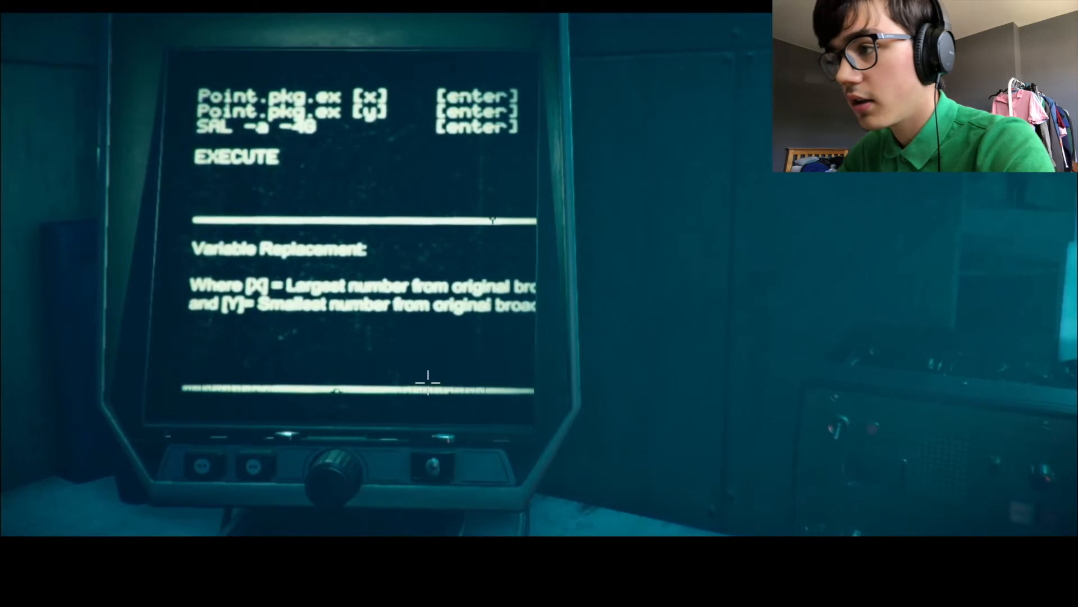
{"action": "type", "text": "kg."}
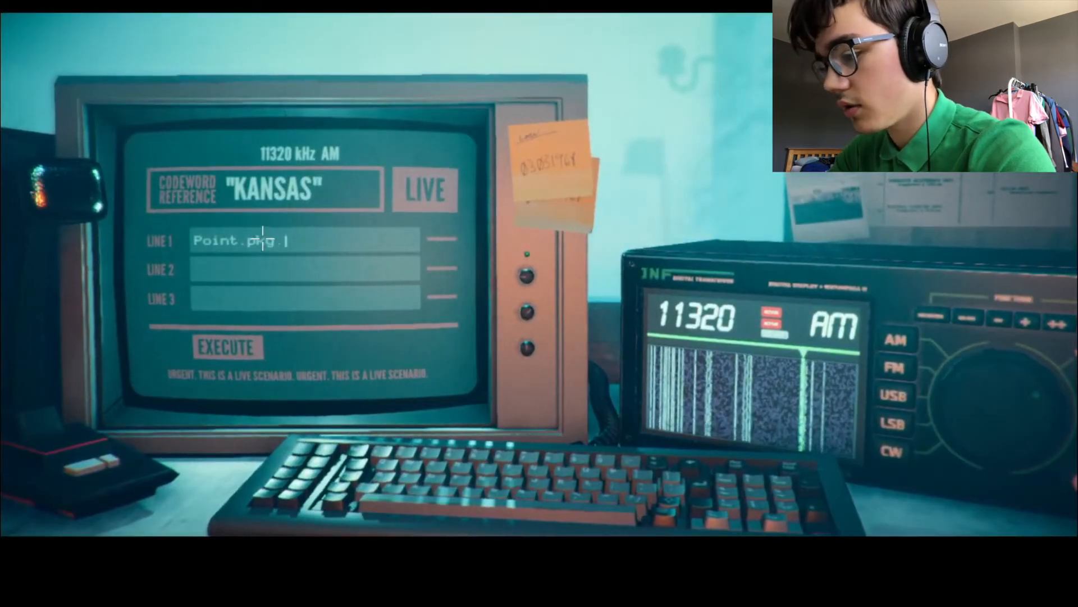
{"action": "type", "text": "exe "}
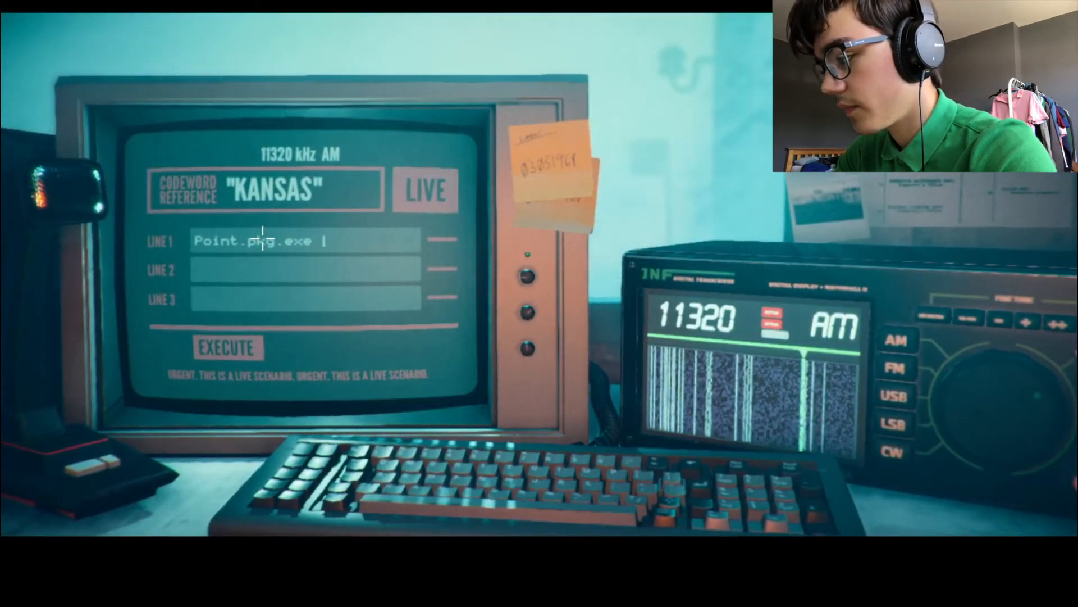
{"action": "type", "text": "[0"}
Enter Point.pkg.exe [9], Point.pkg.exe [0] and the SAL -a -4G command on lines 1–3 and execute them.
{"action": "key", "text": "BackSpace"}
{"action": "type", "text": "9]"}
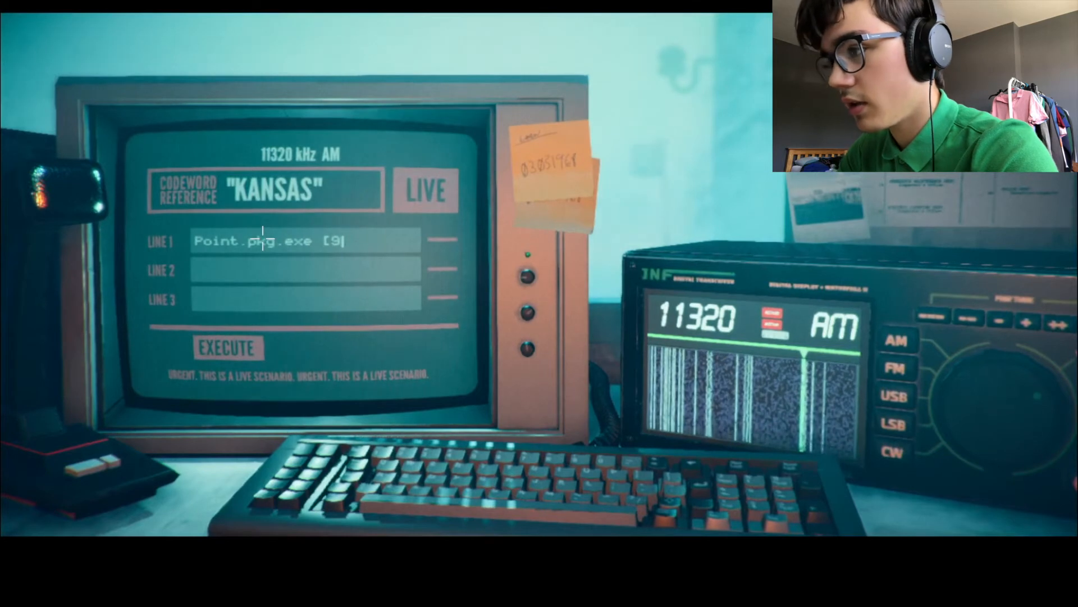
{"action": "key", "text": "Return"}
{"action": "type", "text": "Point.pkg.exe [0"}
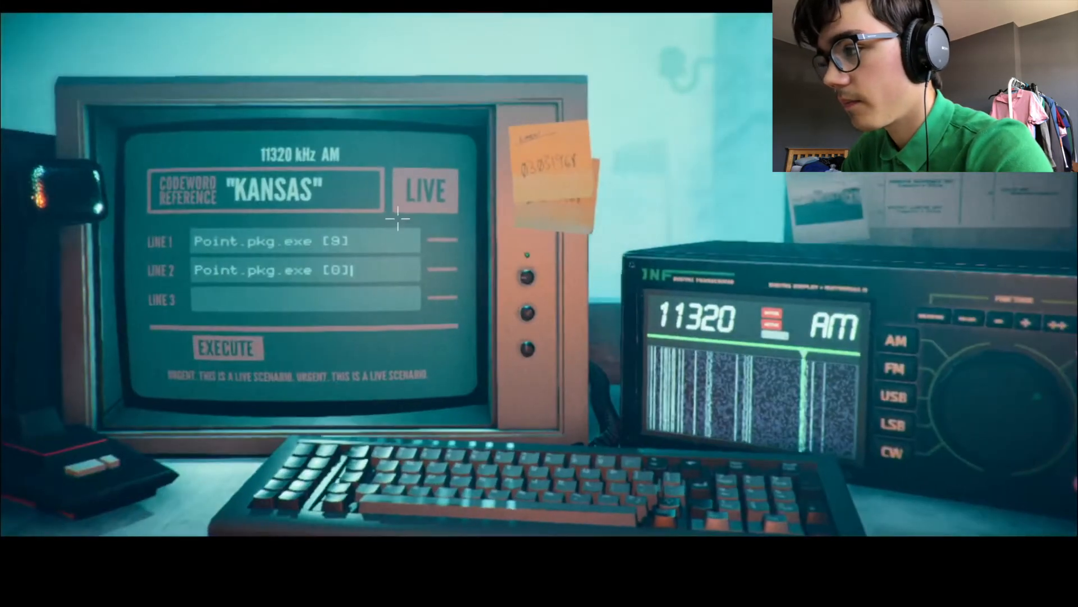
{"action": "key", "text": "Return"}
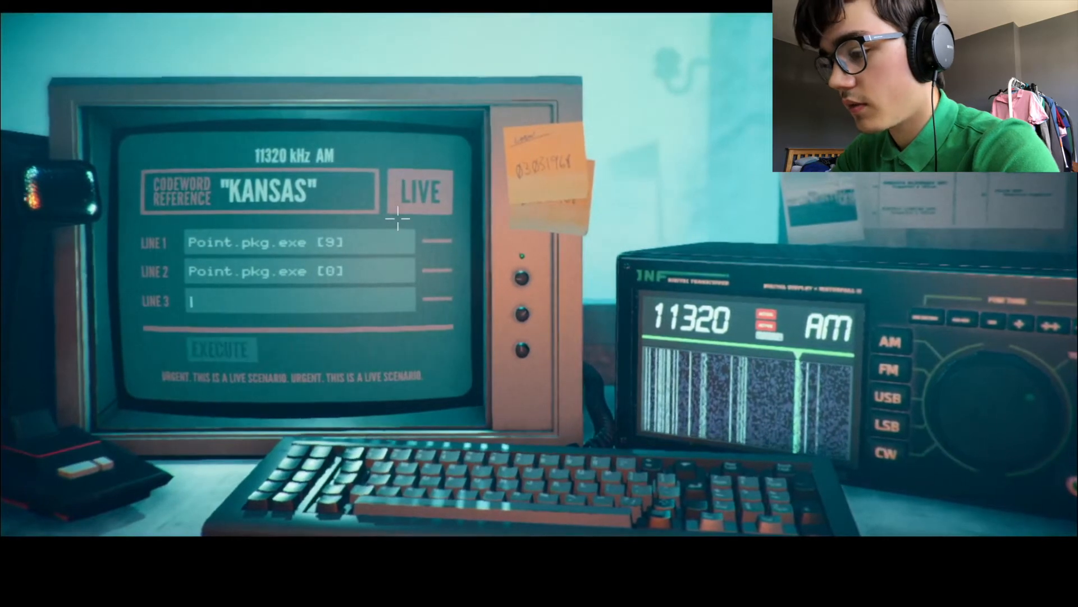
{"action": "type", "text": "SAL -a -4G"}
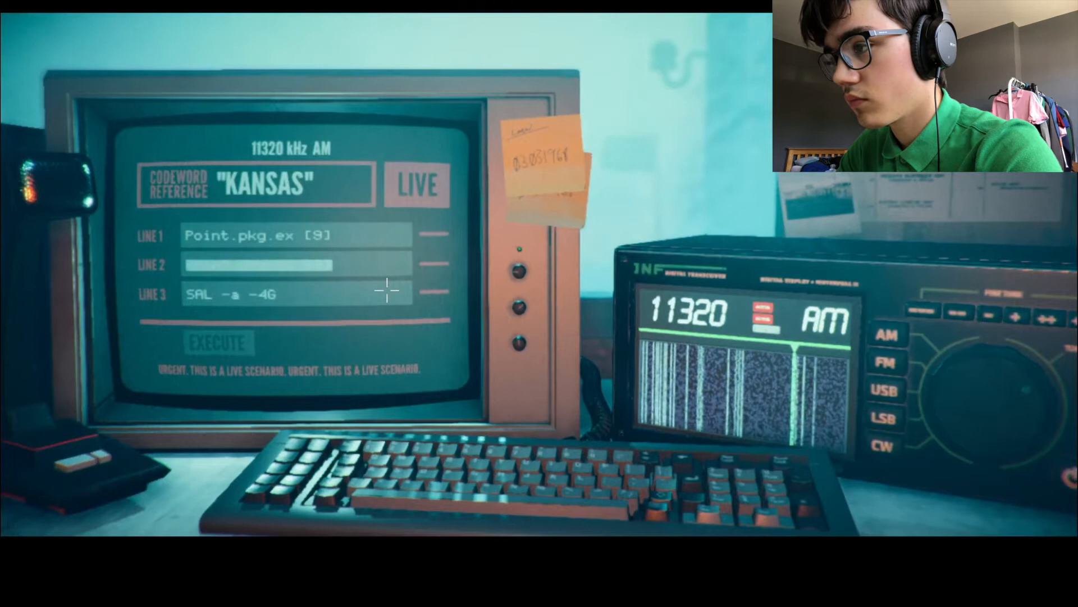
{"action": "key", "text": "Down"}
{"action": "key", "text": "Return"}
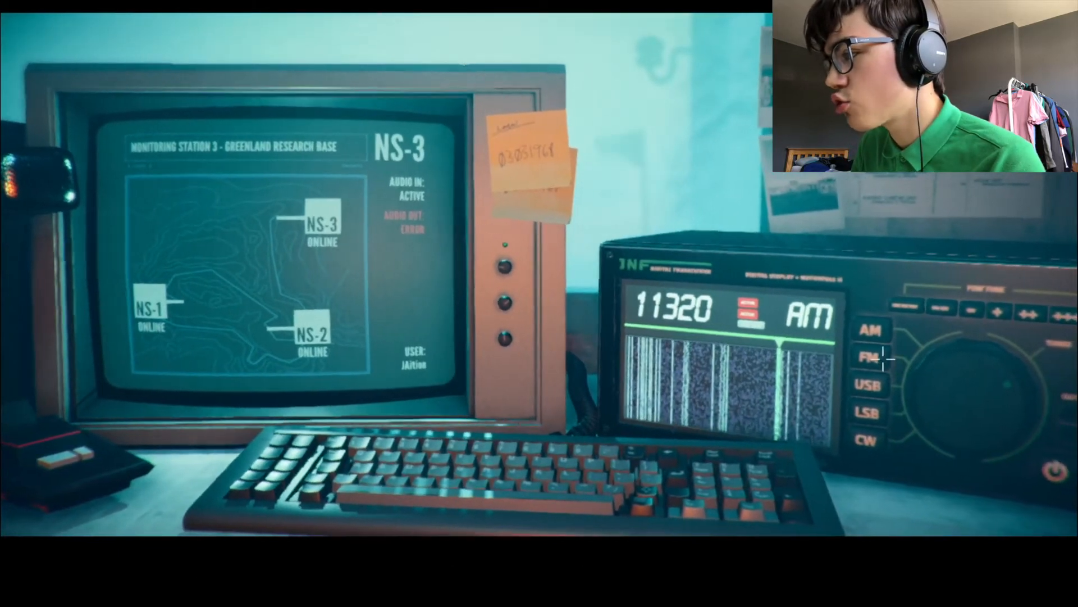
Switch to FM, tune down into the 8000s and up to the 8246 voice broadcast, then face the terminal.
{"action": "left_click", "coordinate": [875, 359]}
{"action": "left_click", "coordinate": [903, 305]}
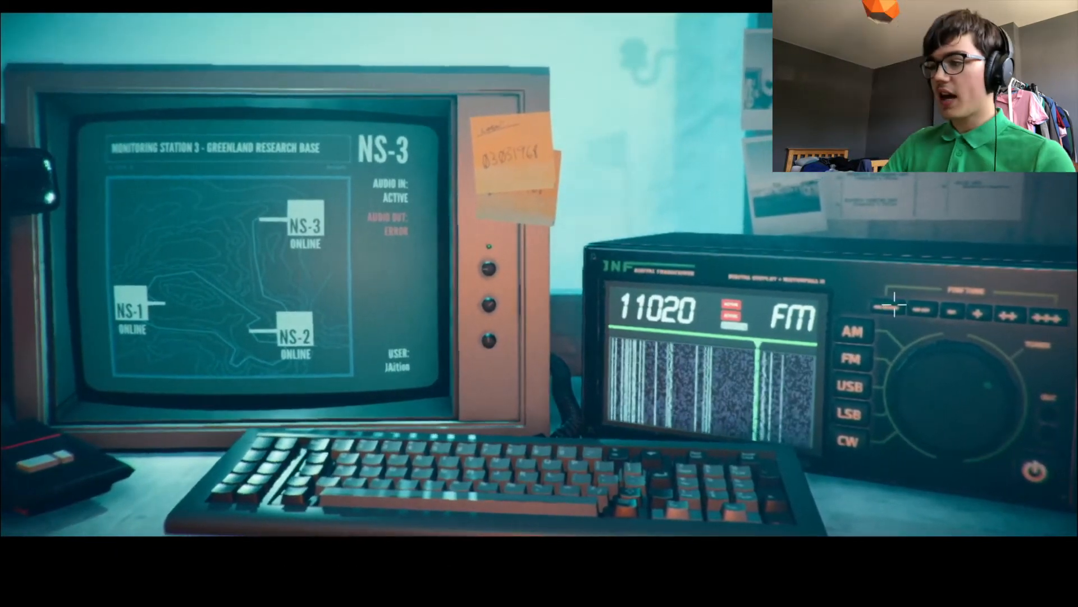
{"action": "left_click", "coordinate": [903, 301]}
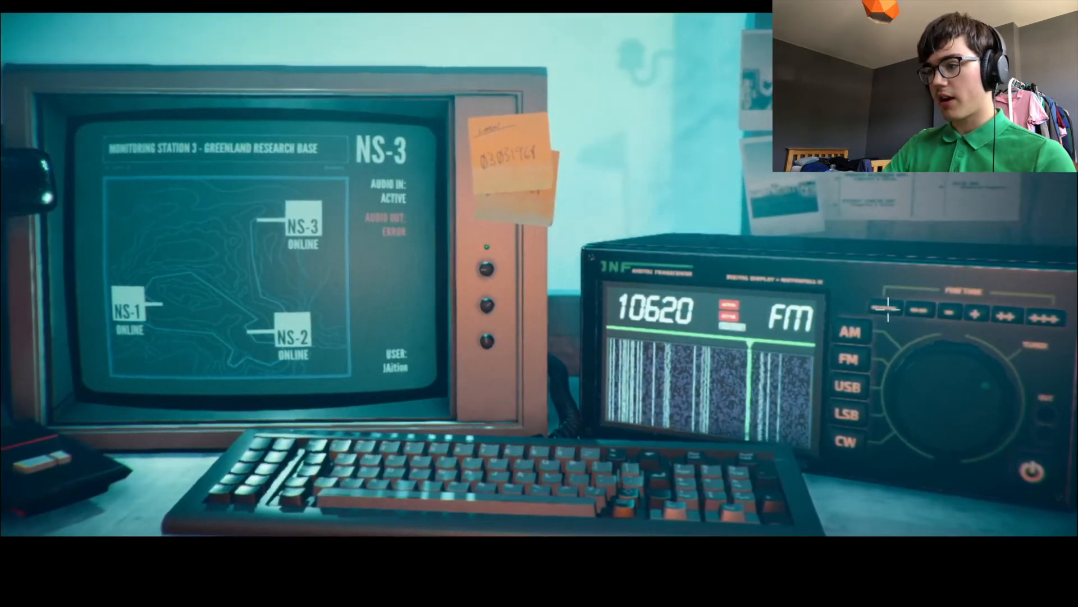
{"action": "left_click", "coordinate": [886, 309]}
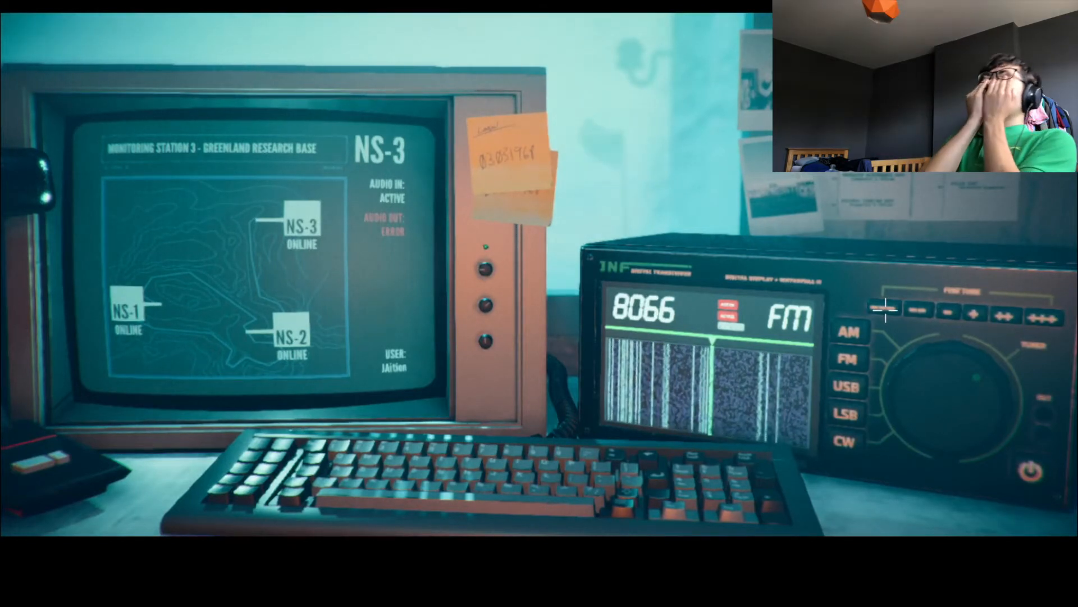
{"action": "left_click", "coordinate": [996, 314]}
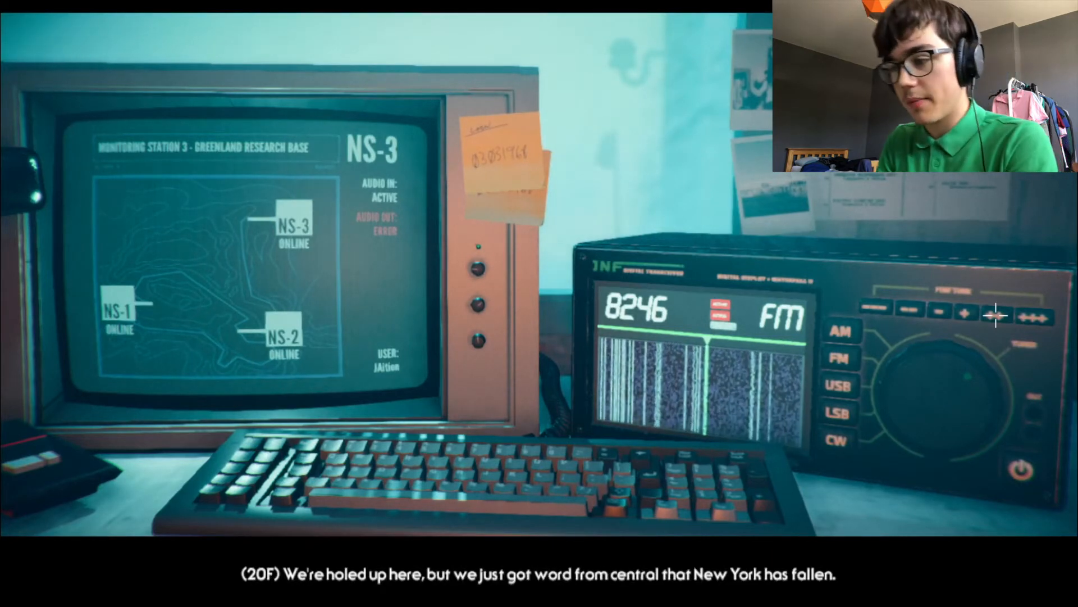
{"action": "key", "text": "Escape"}
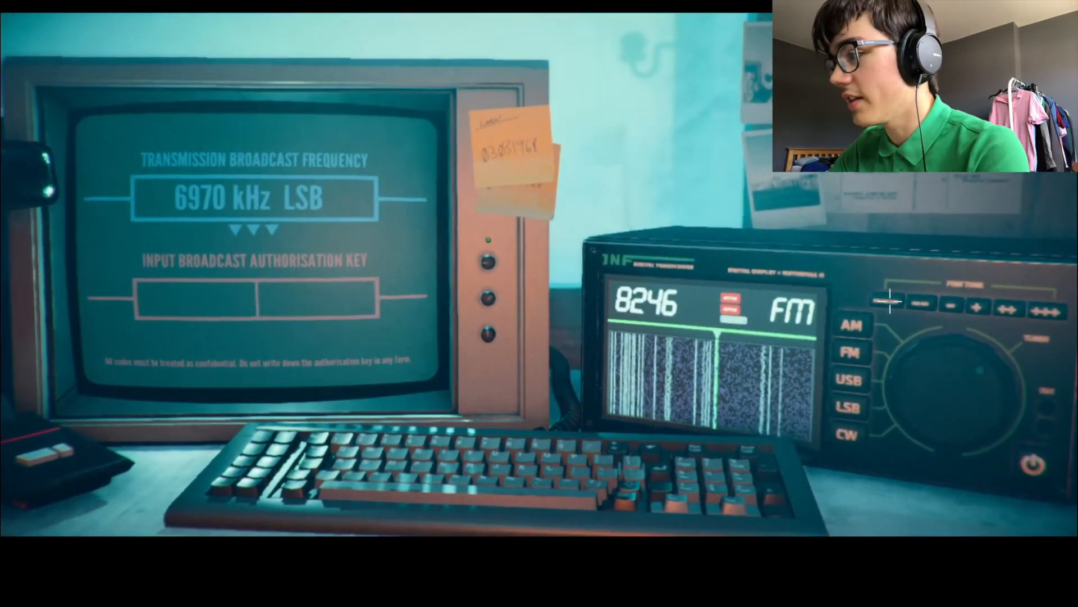
Fine-tune the radio down to 6970, set LSB mode and select the authorisation key box.
{"action": "left_click", "coordinate": [889, 301]}
{"action": "left_click", "coordinate": [889, 302]}
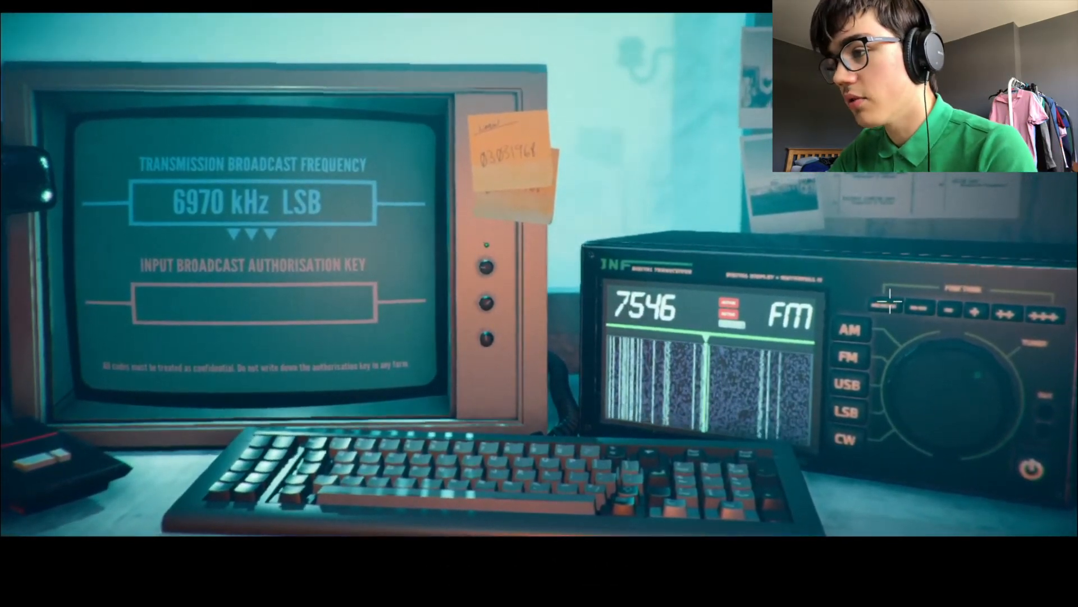
{"action": "left_click", "coordinate": [890, 301]}
{"action": "left_click", "coordinate": [889, 302]}
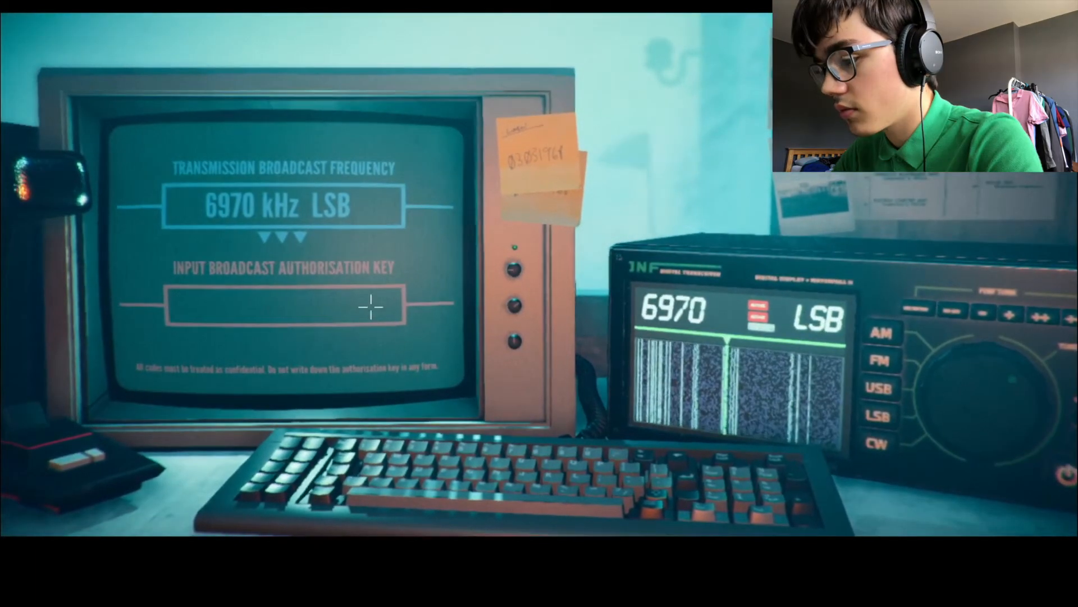
{"action": "left_click", "coordinate": [370, 306]}
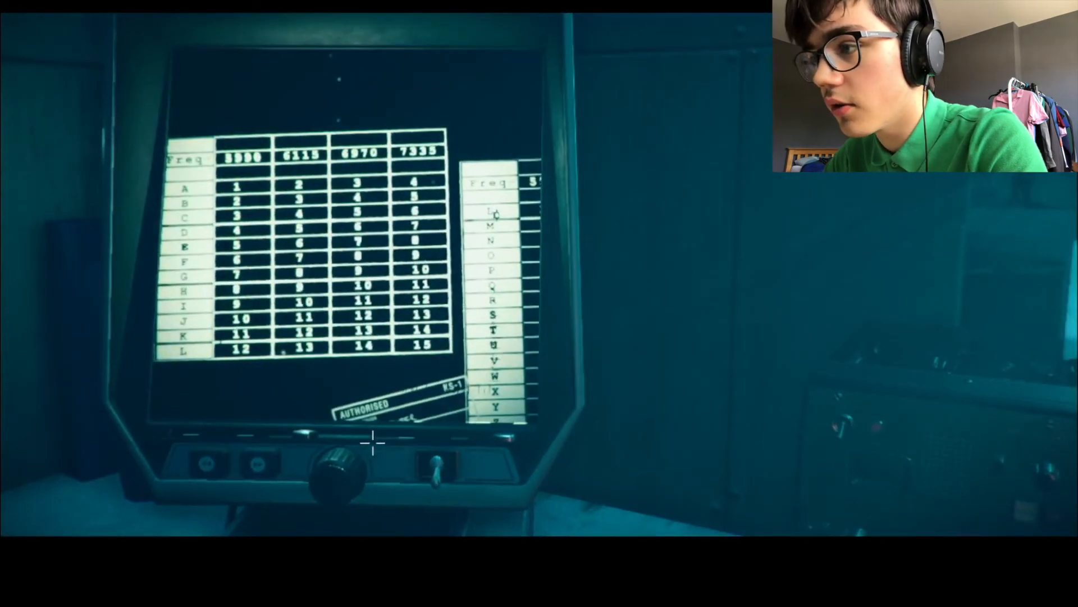
Read the next microfiche code slide, clear the mistyped key and submit the corrected authorisation key.
{"action": "left_click", "coordinate": [372, 442]}
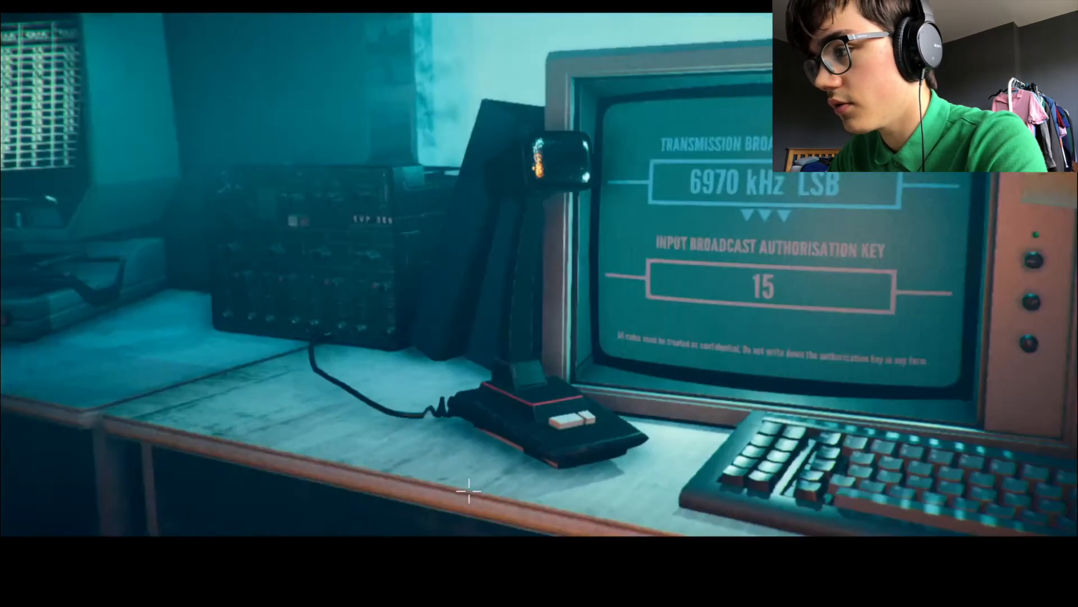
{"action": "type", "text": "22"}
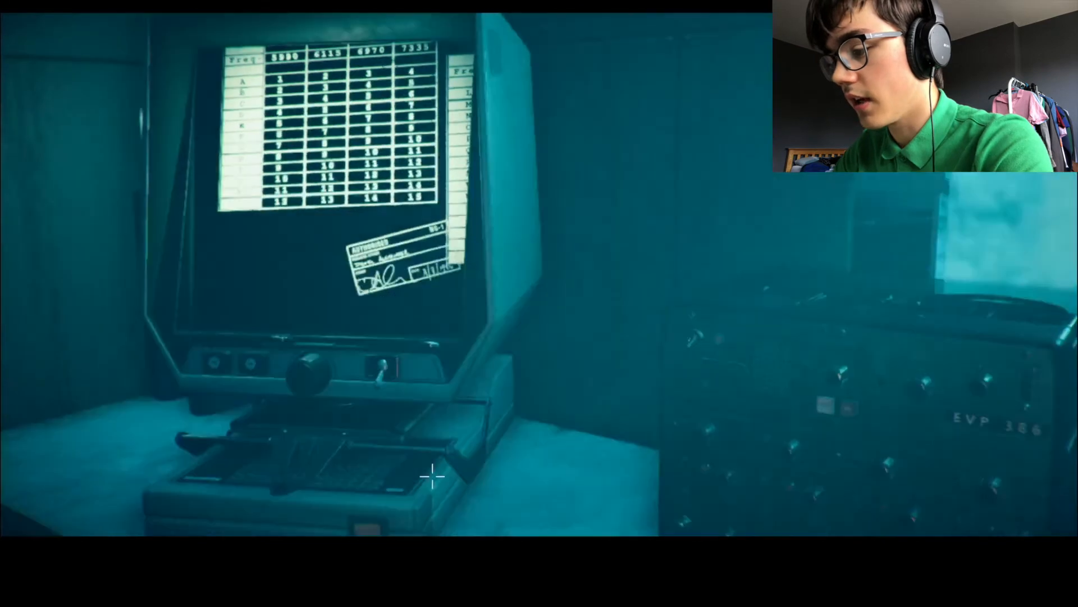
{"action": "type", "text": "15221"}
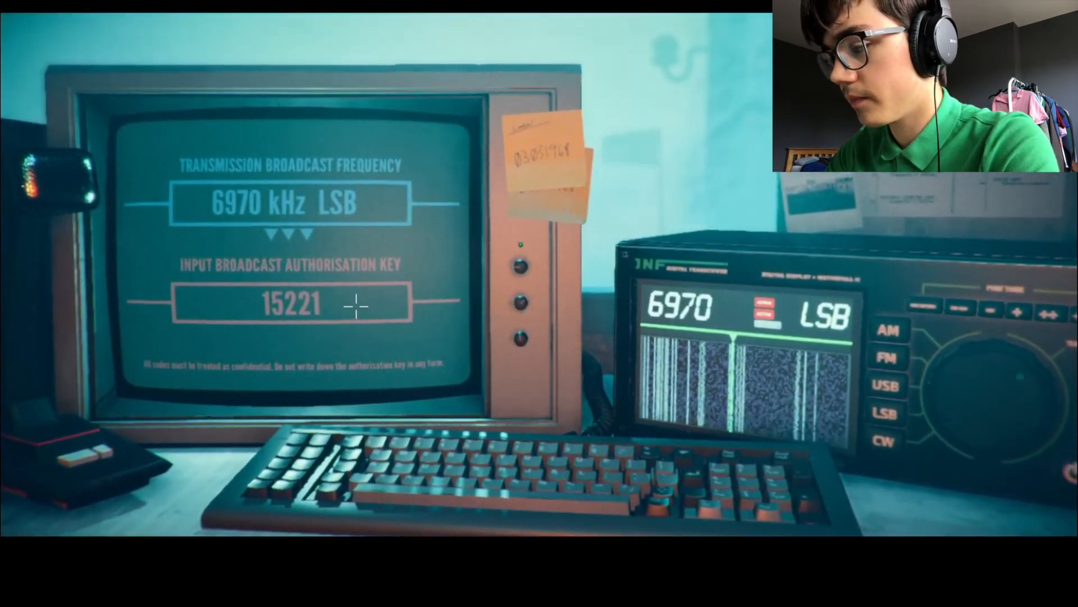
{"action": "key", "text": "Return"}
{"action": "type", "text": "1"}
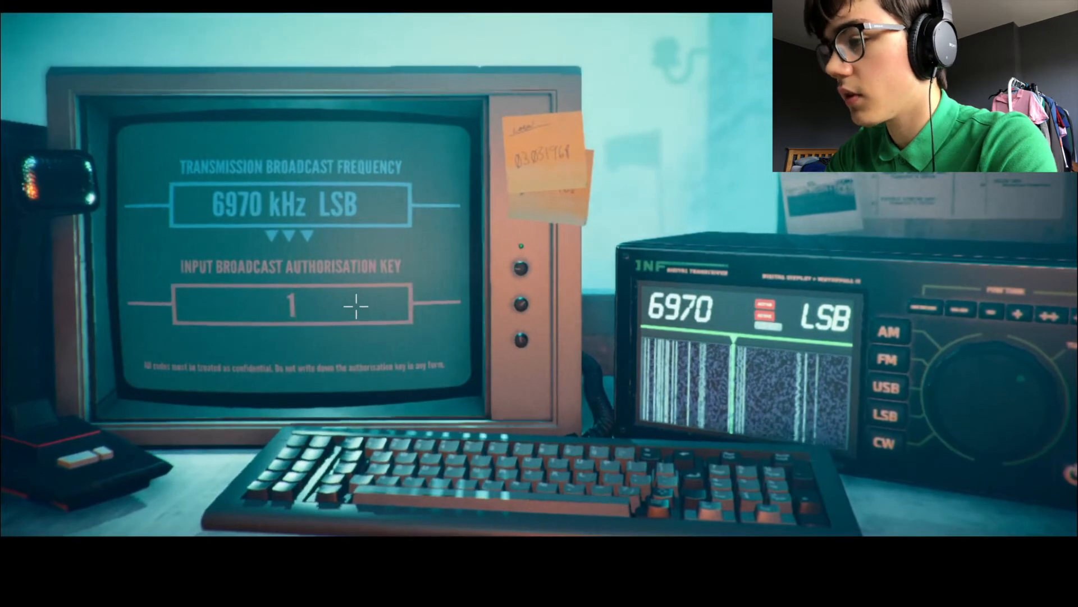
{"action": "type", "text": "52211047"}
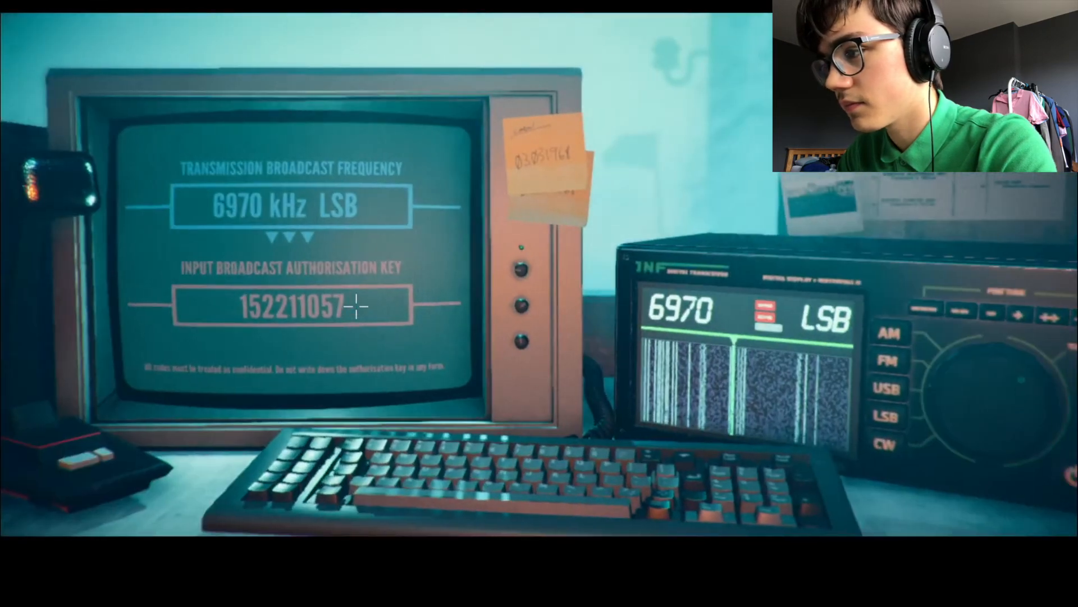
{"action": "key", "text": "Return"}
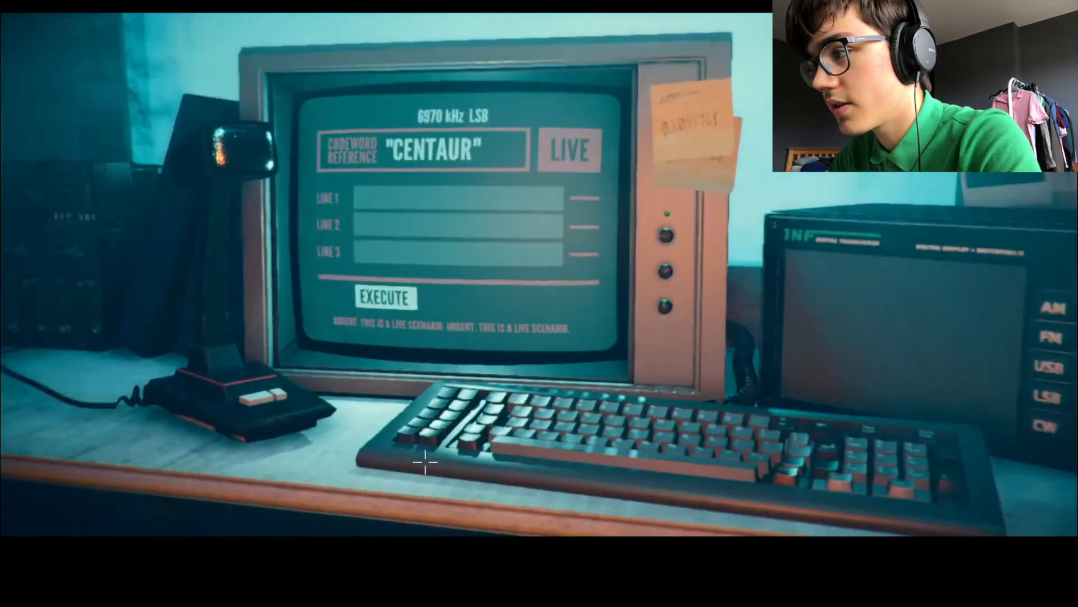
{"action": "type", "text": "M.status -r"}
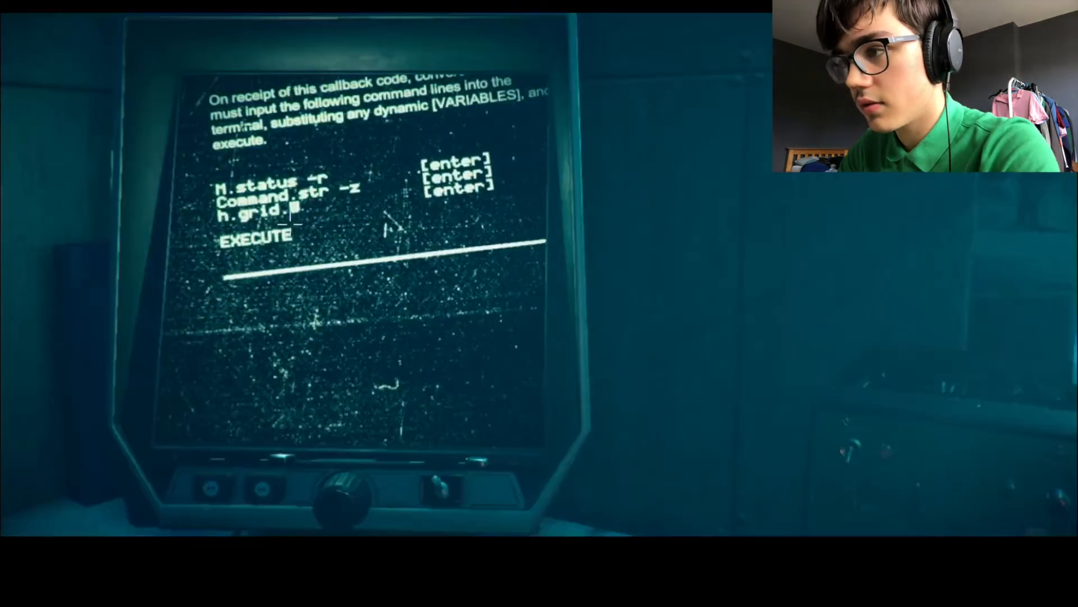
{"action": "type", "text": "h.grid.W"}
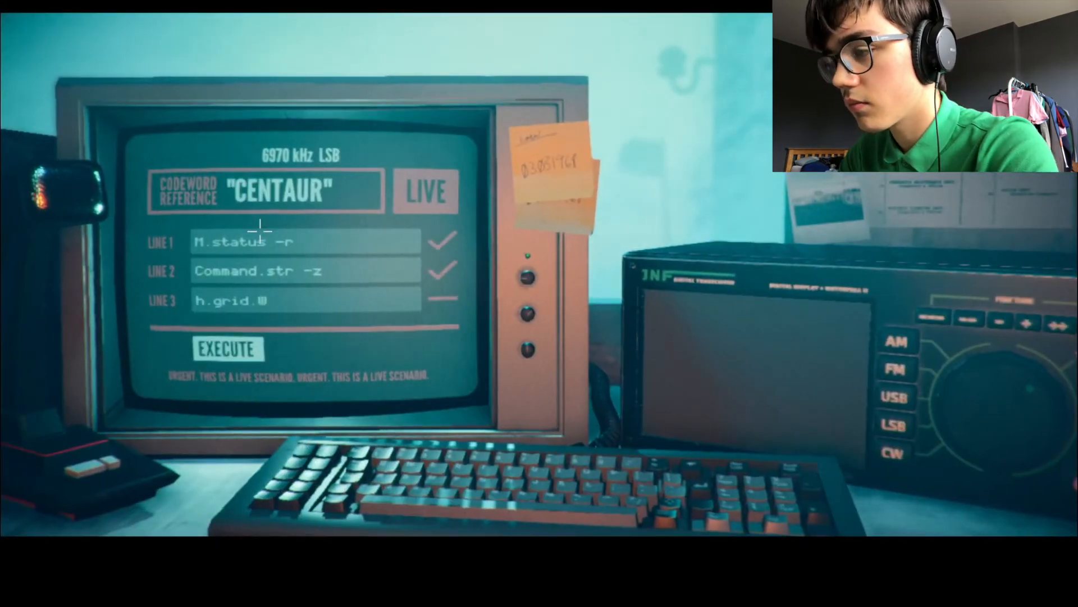
Execute the CENTAUR lines M.status -r, Command.str -z and h.grid.W.
{"action": "key", "text": "Return"}
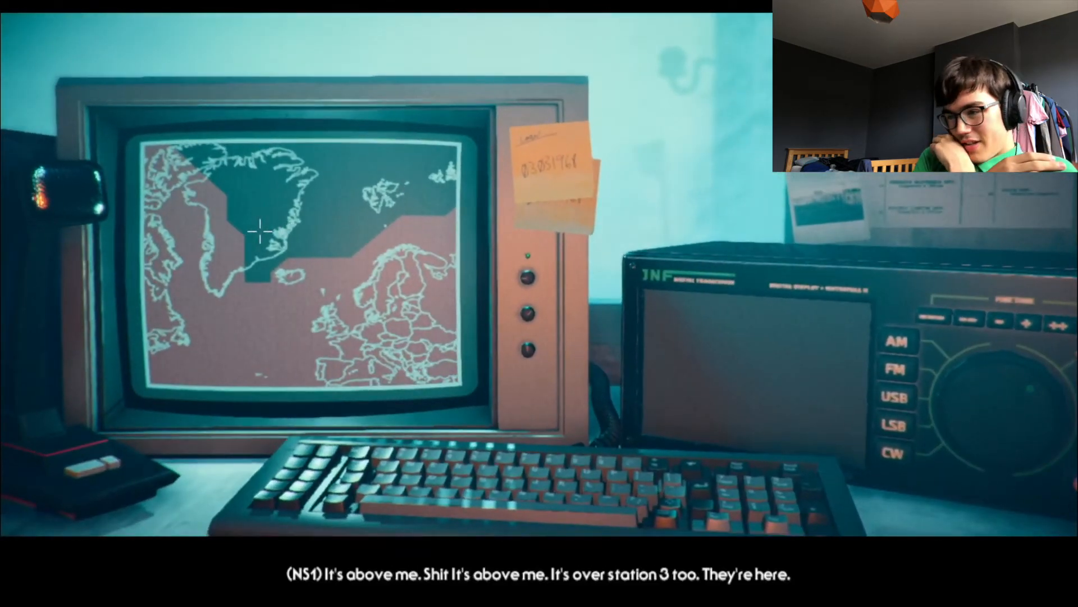
Return from the resource-allocation world map to the NS-3 station screen.
{"action": "left_click", "coordinate": [260, 231]}
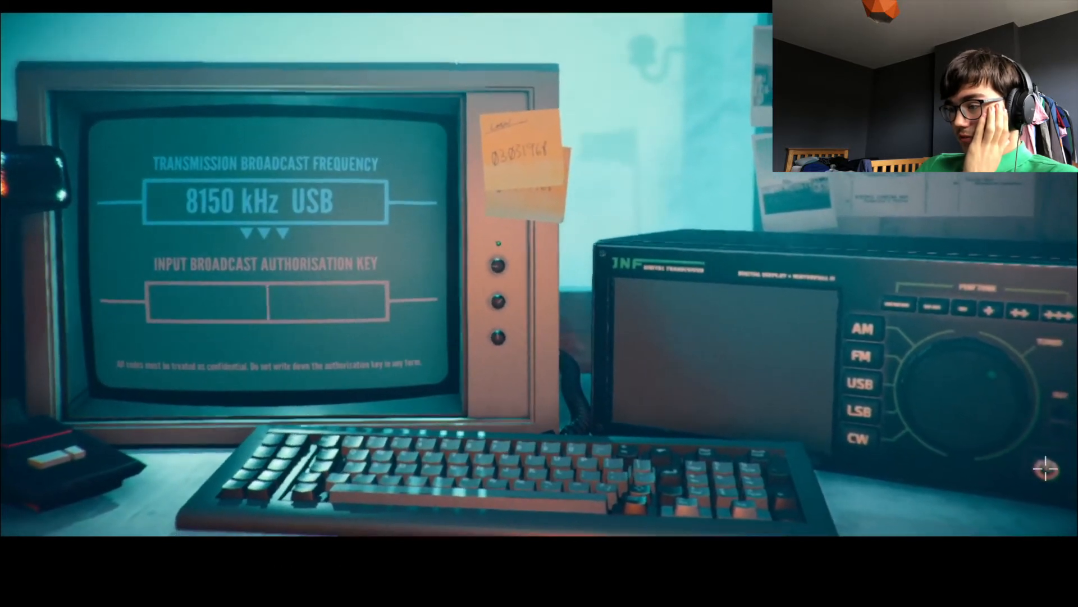
Power on the radio and fine-tune its frequency down to 8150.
{"action": "left_click", "coordinate": [1027, 455]}
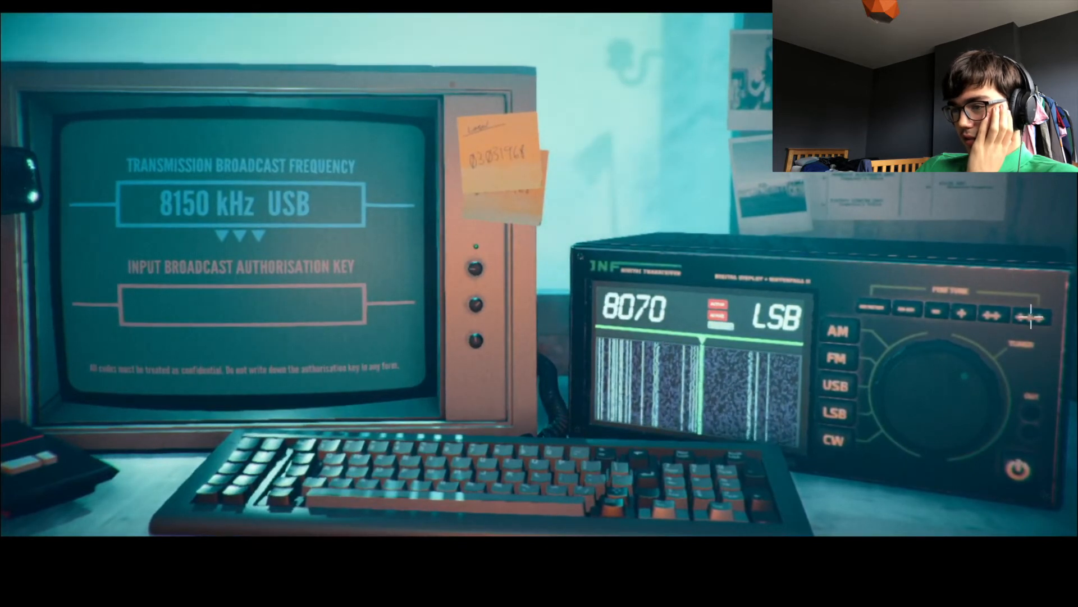
{"action": "left_click", "coordinate": [910, 310]}
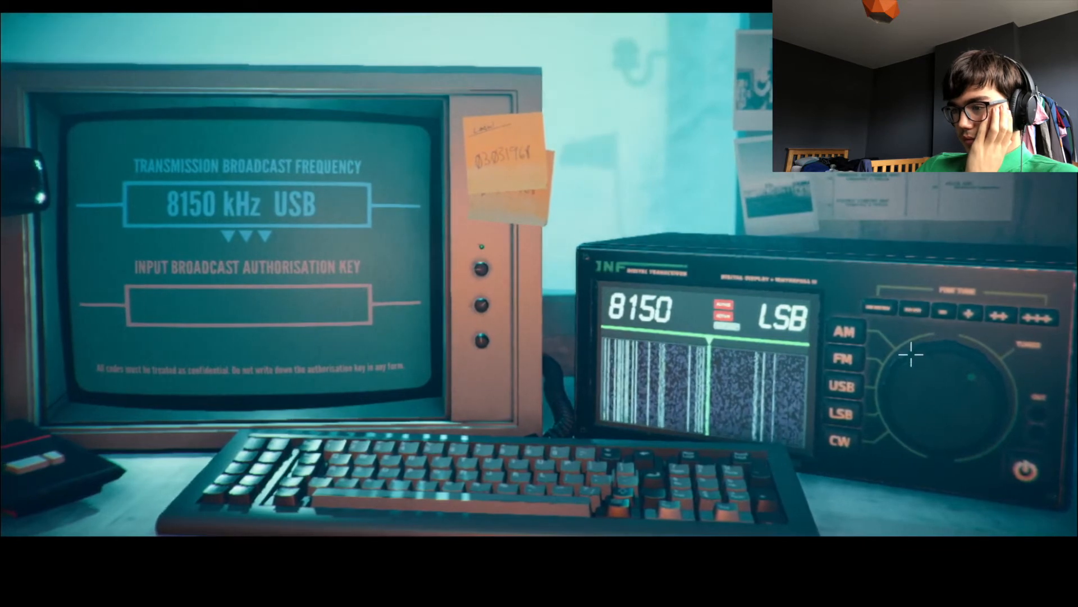
Set the radio to USB, submit key 189045 and turn to the microfiche instructions.
{"action": "left_click", "coordinate": [844, 383]}
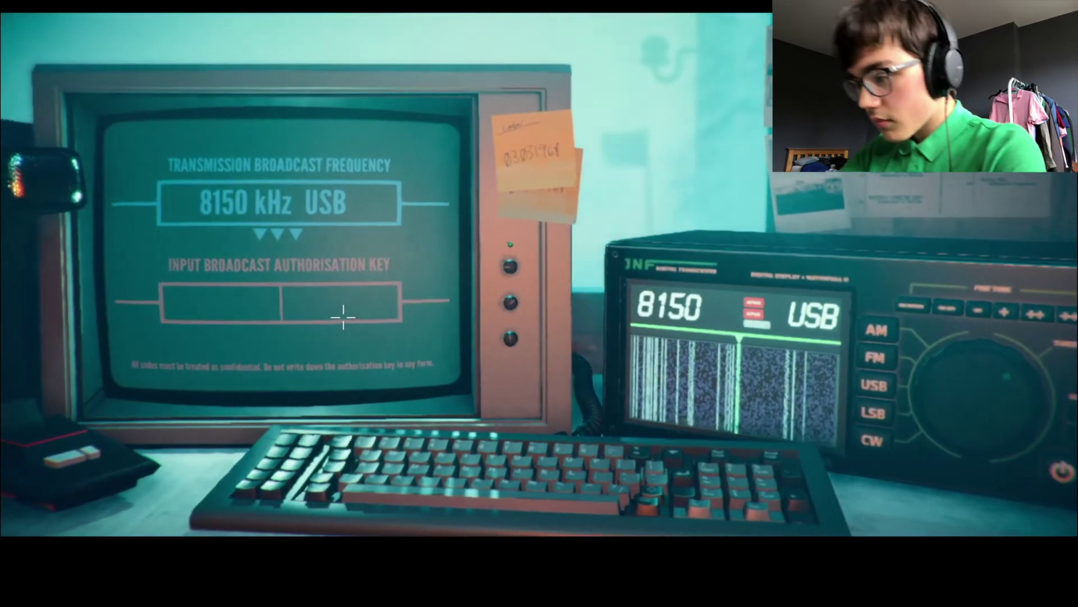
{"action": "type", "text": "18"}
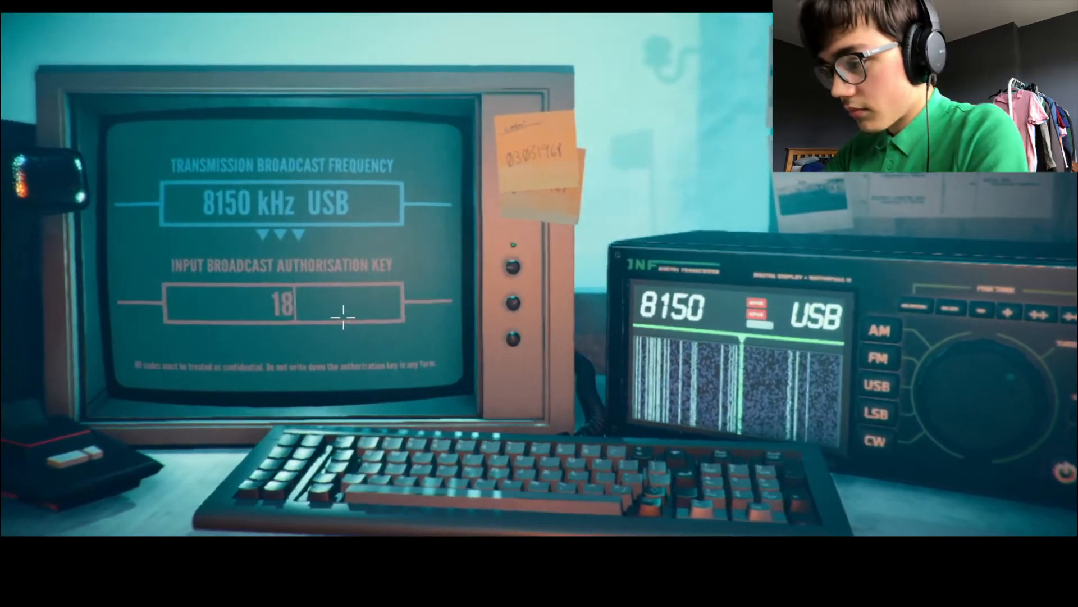
{"action": "type", "text": "90"}
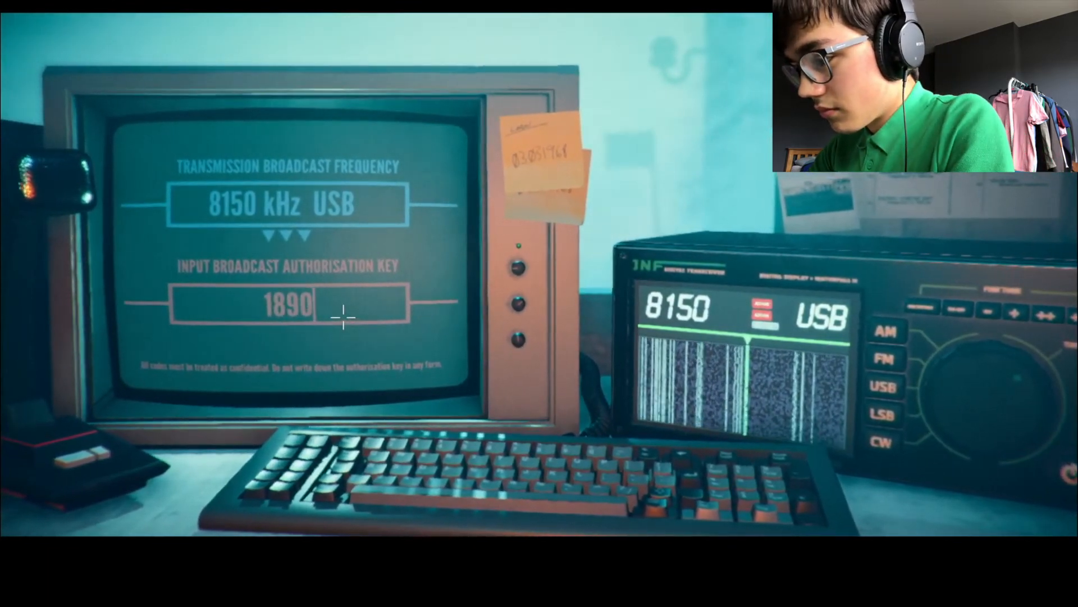
{"action": "type", "text": "45"}
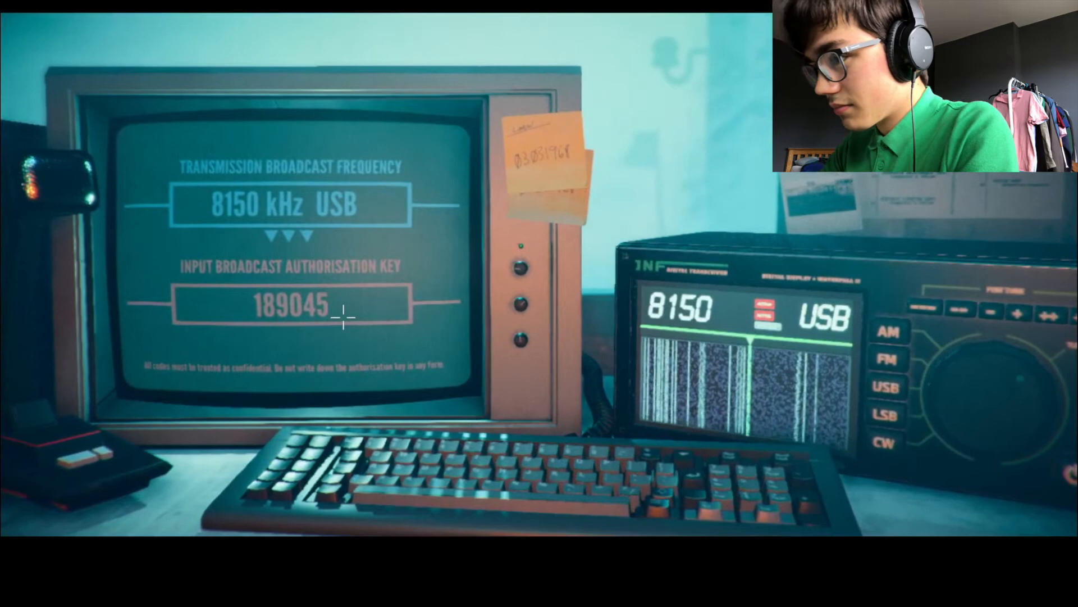
{"action": "key", "text": "Return"}
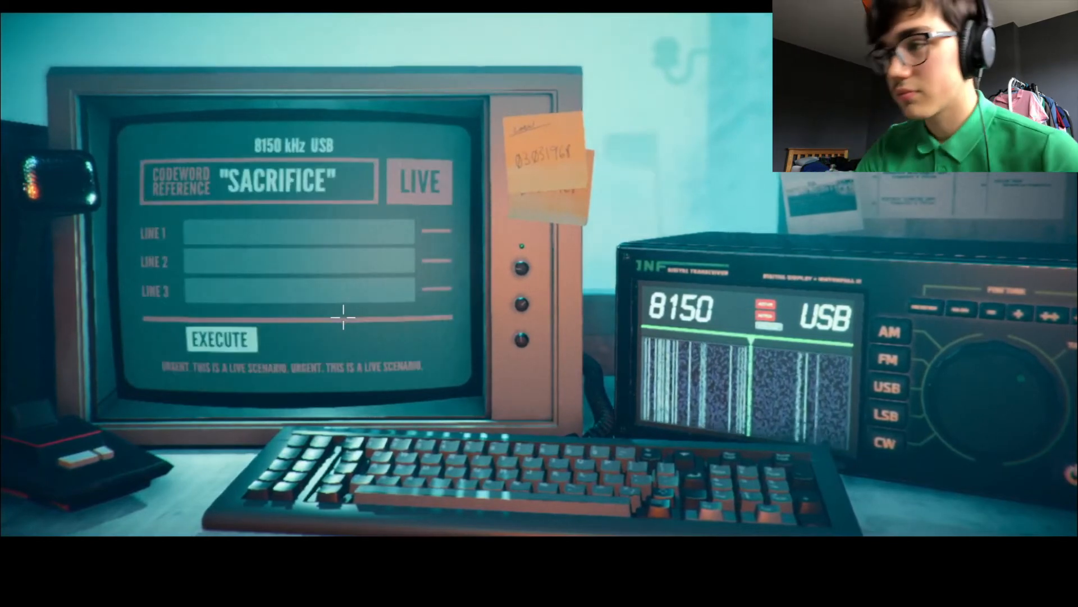
{"action": "key", "text": "Escape"}
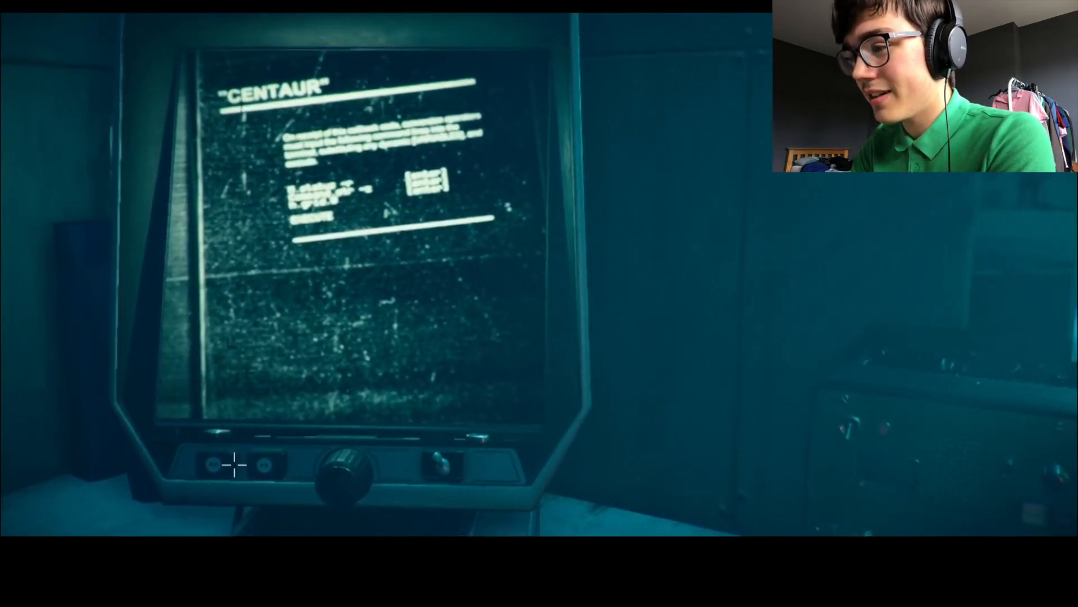
Page the microfiche past JENNIFER to the SACRIFICE procedure, then turn to its terminal form.
{"action": "left_click", "coordinate": [262, 461]}
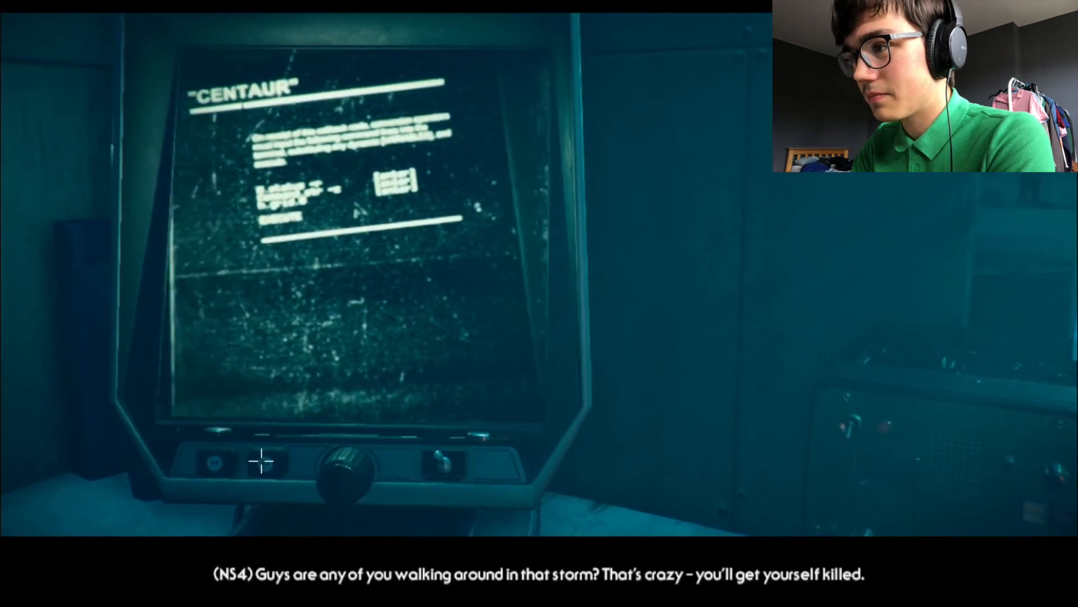
{"action": "left_click", "coordinate": [261, 461]}
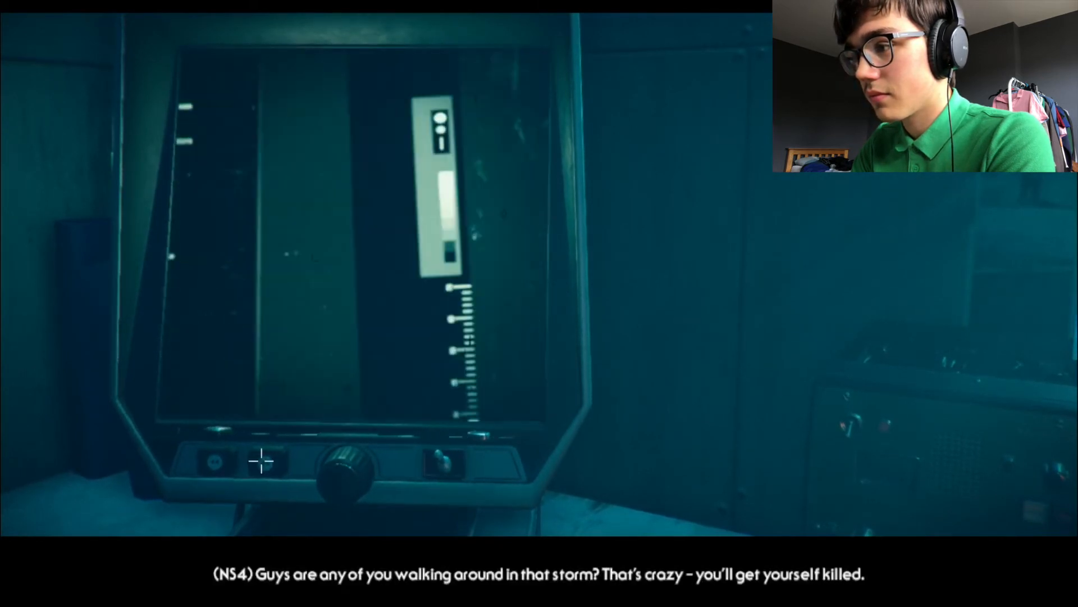
{"action": "left_click", "coordinate": [261, 461]}
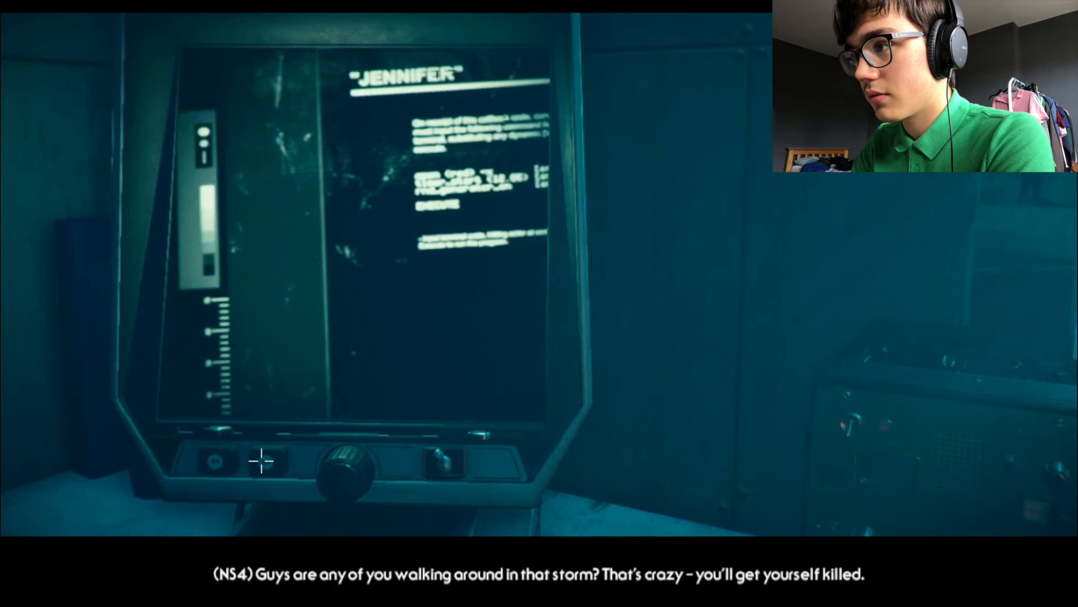
{"action": "left_click", "coordinate": [261, 461]}
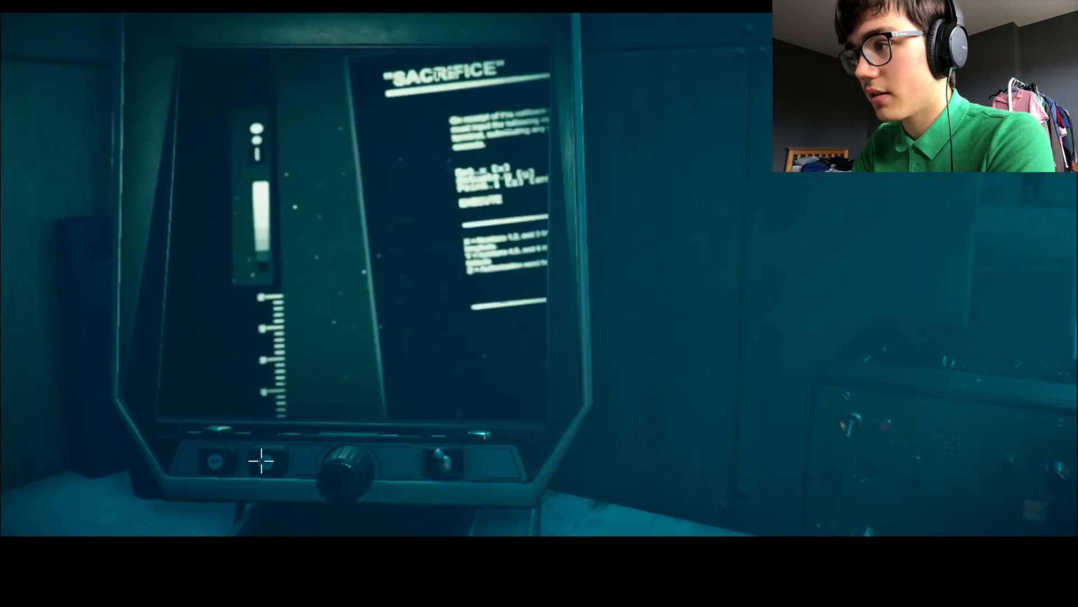
{"action": "left_click", "coordinate": [261, 461]}
{"action": "left_click", "coordinate": [207, 450]}
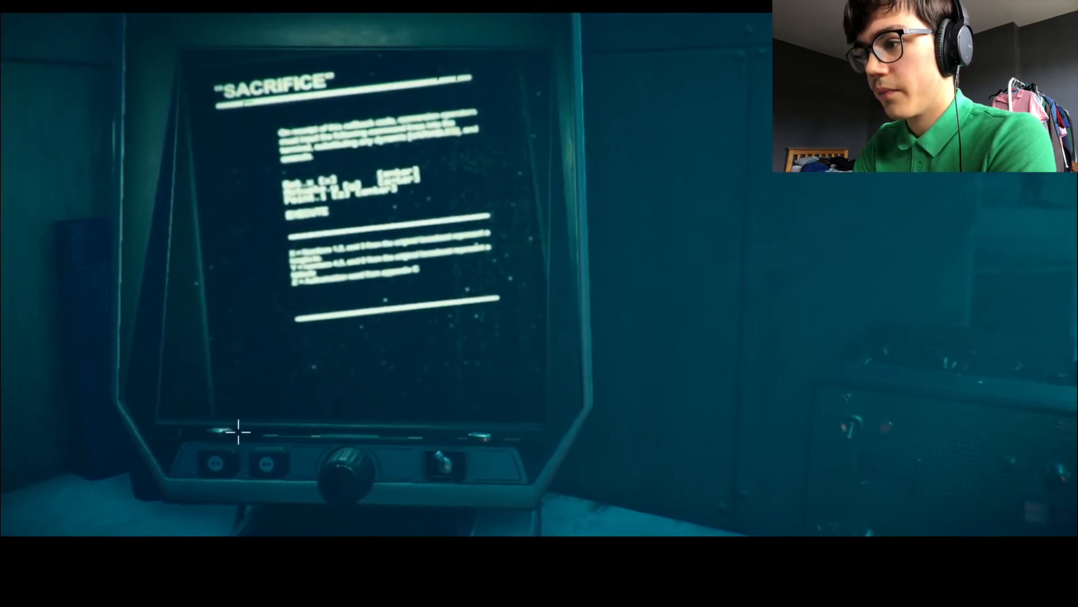
{"action": "scroll", "coordinate": [253, 432], "scroll_direction": "up", "scroll_amount": 2}
{"action": "scroll", "coordinate": [283, 434], "scroll_direction": "up", "scroll_amount": 2}
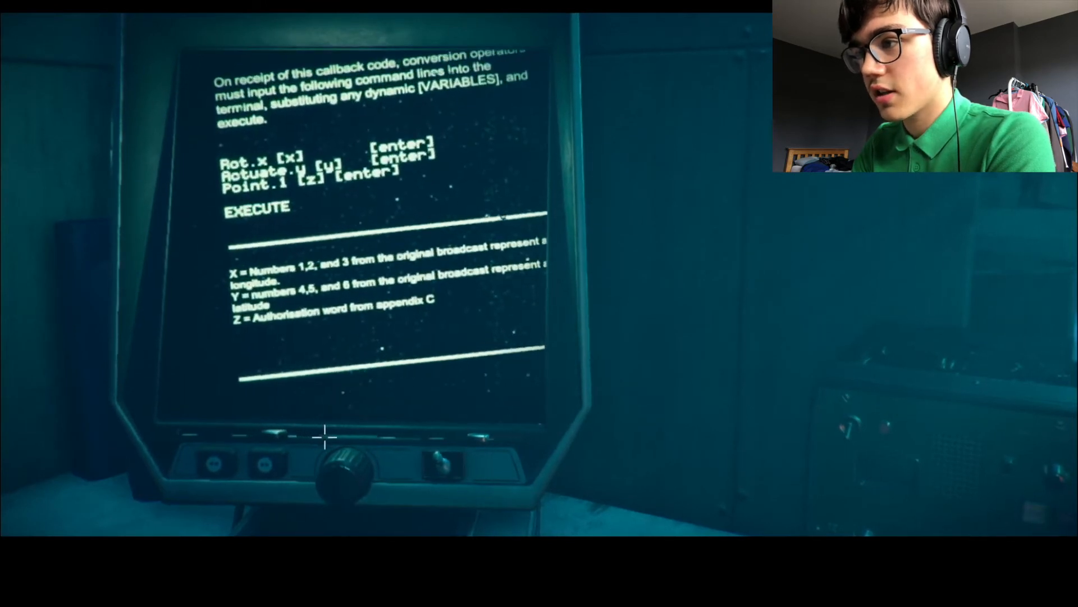
{"action": "scroll", "coordinate": [304, 437], "scroll_direction": "up", "scroll_amount": 2}
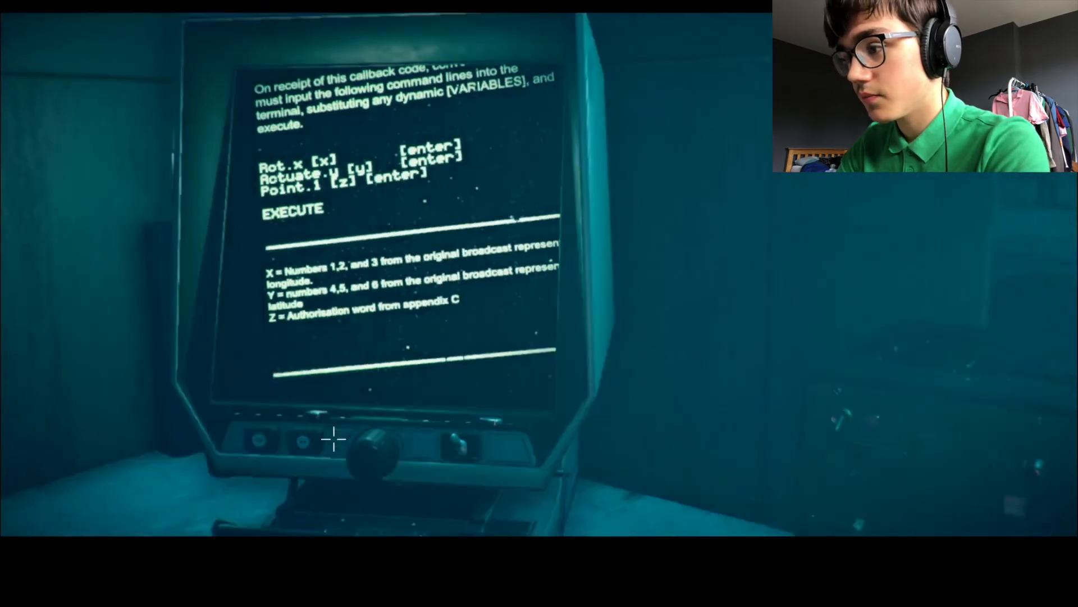
{"action": "left_click_drag", "start_coordinate": [334, 439], "coordinate": [334, 440]}
Enter Rot.x on line 1 of the SACRIFICE form, checking the instruction page between entries.
{"action": "left_click", "coordinate": [463, 200]}
{"action": "type", "text": "Rot.x [J]"}
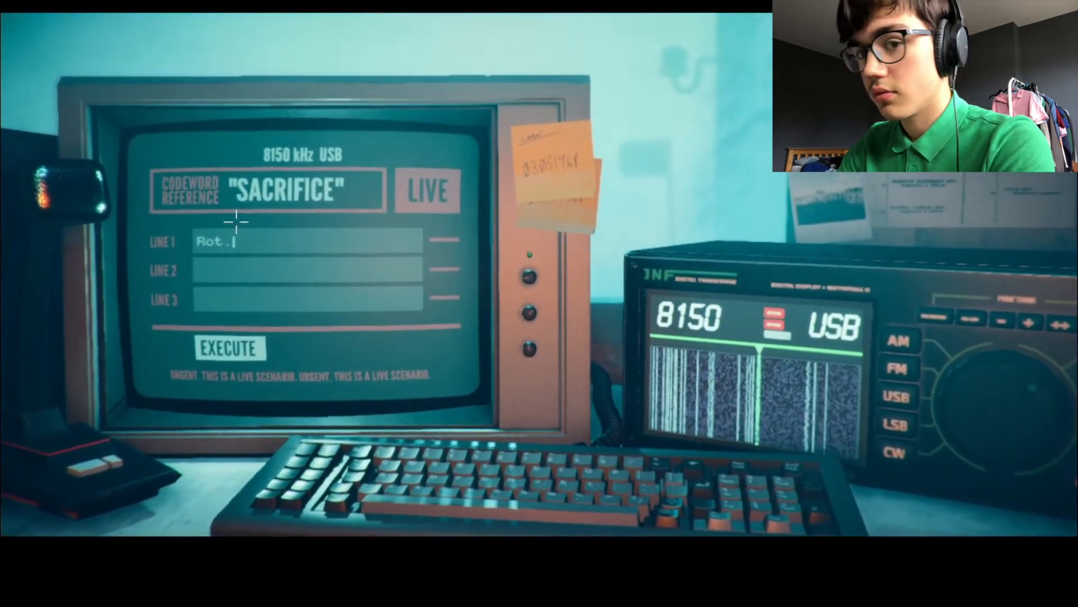
{"action": "key", "text": "Return"}
{"action": "key", "text": "Escape"}
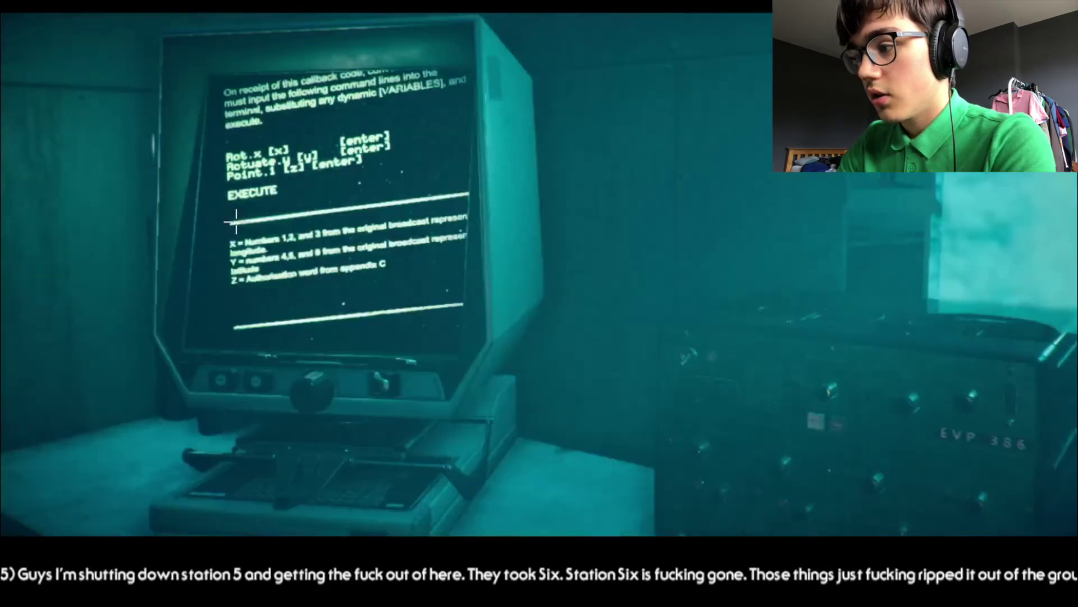
{"action": "left_click_drag", "start_coordinate": [237, 218], "coordinate": [236, 221]}
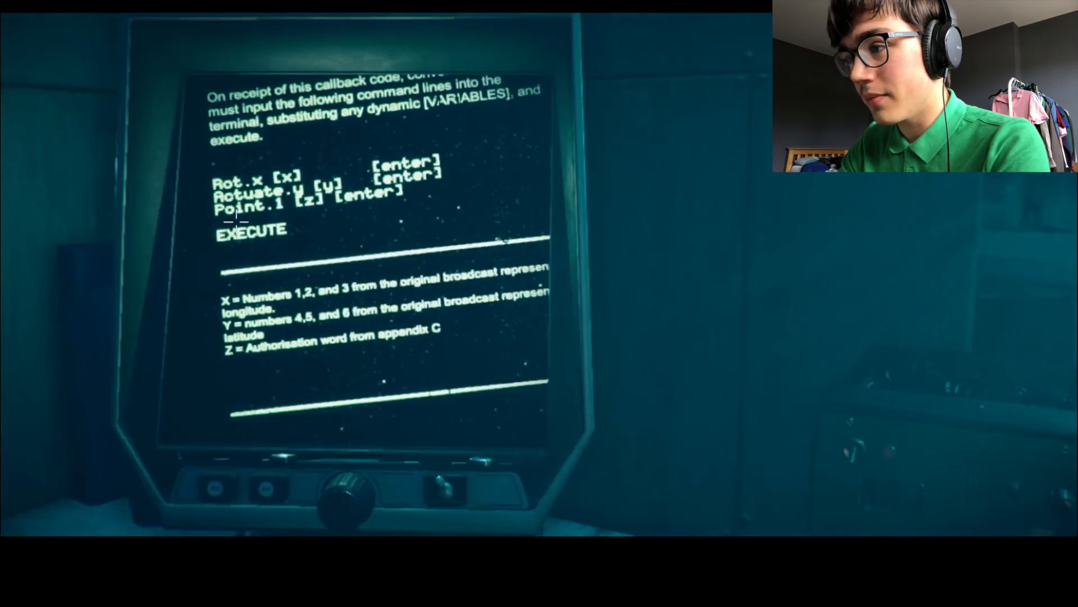
{"action": "type", "text": "P"}
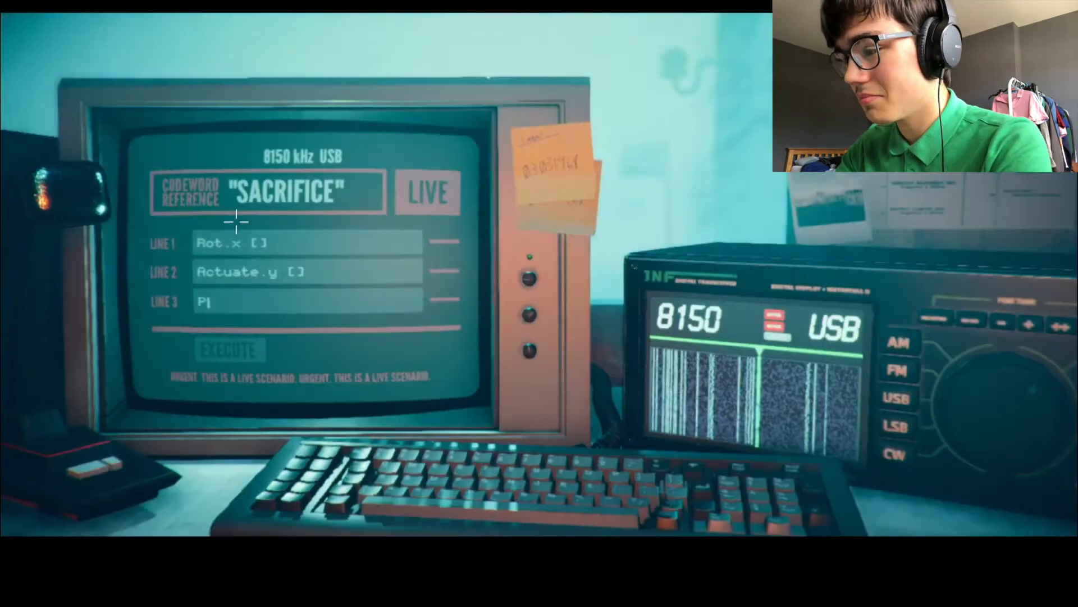
{"action": "type", "text": "oint.z []"}
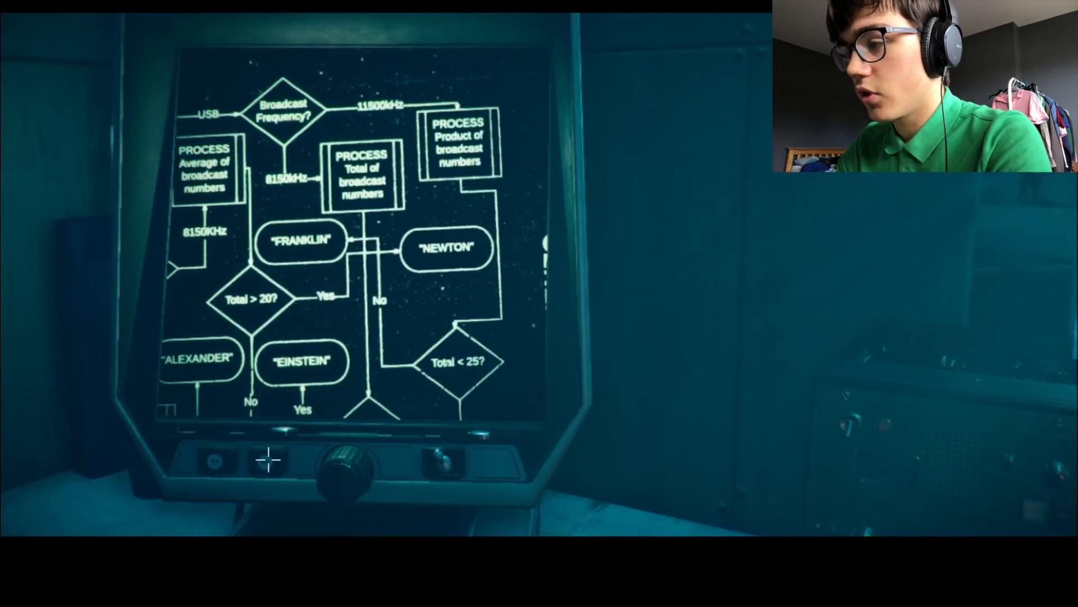
Read the Appendix C codeword flowchart, following the TESLA and FRANKLIN branches.
{"action": "right_click", "coordinate": [268, 459]}
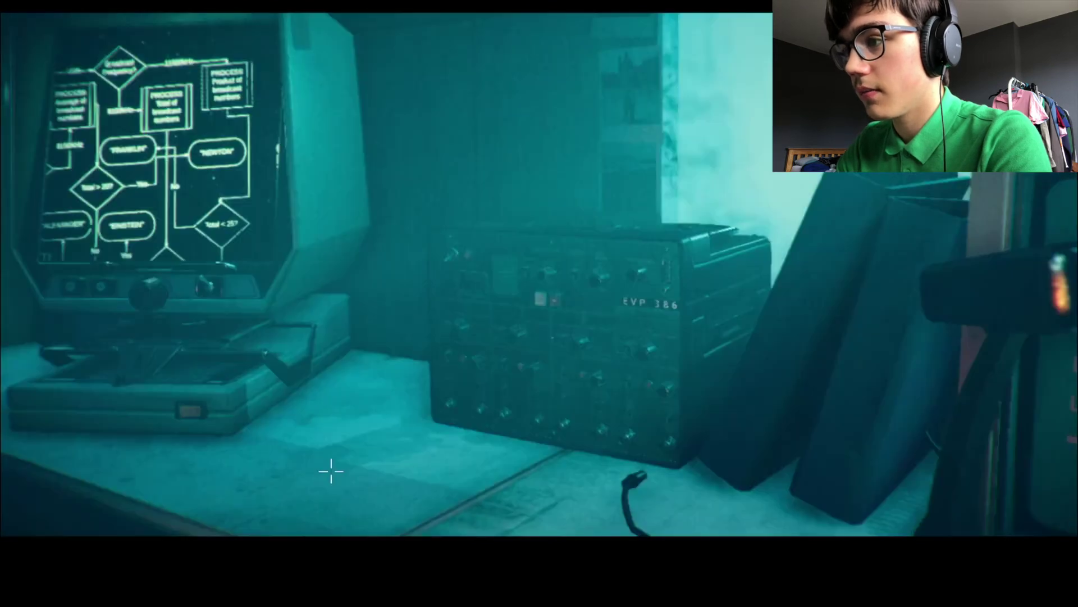
{"action": "left_click", "coordinate": [321, 440]}
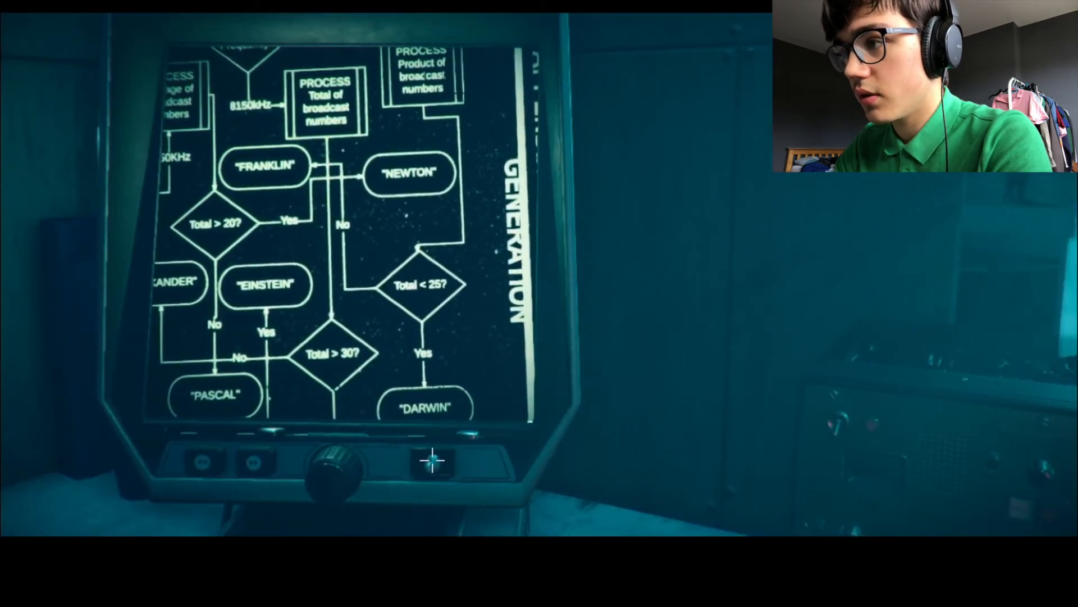
{"action": "left_click", "coordinate": [432, 460]}
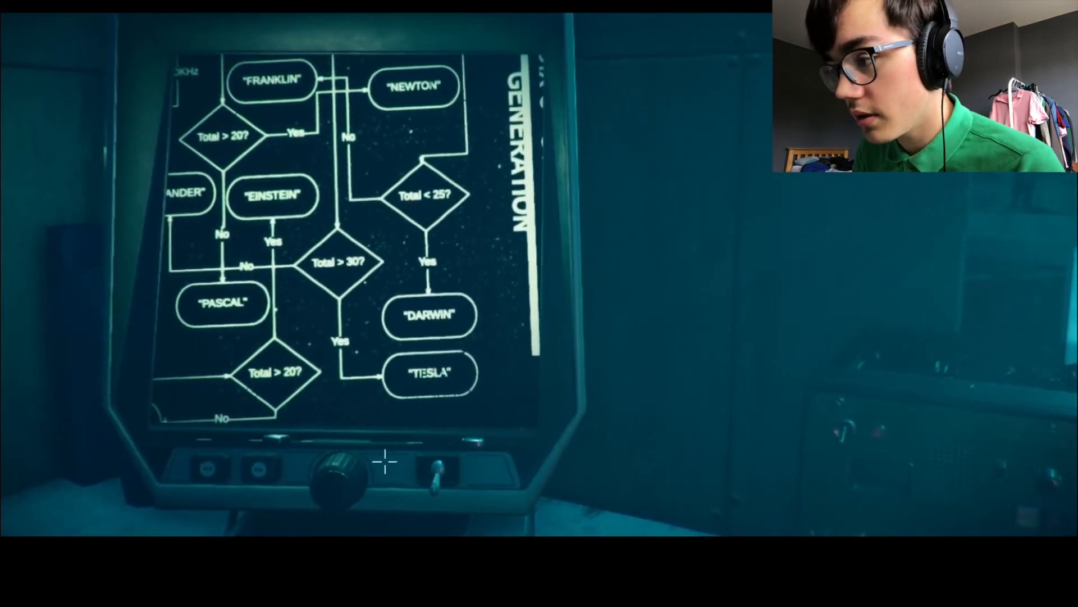
{"action": "left_click", "coordinate": [428, 475]}
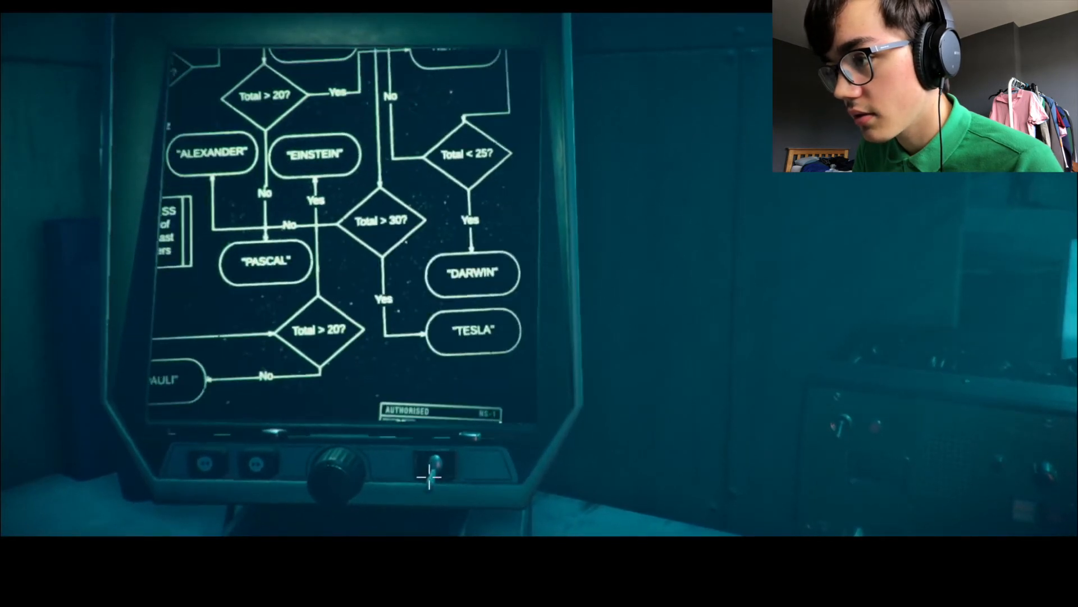
{"action": "left_click", "coordinate": [428, 470]}
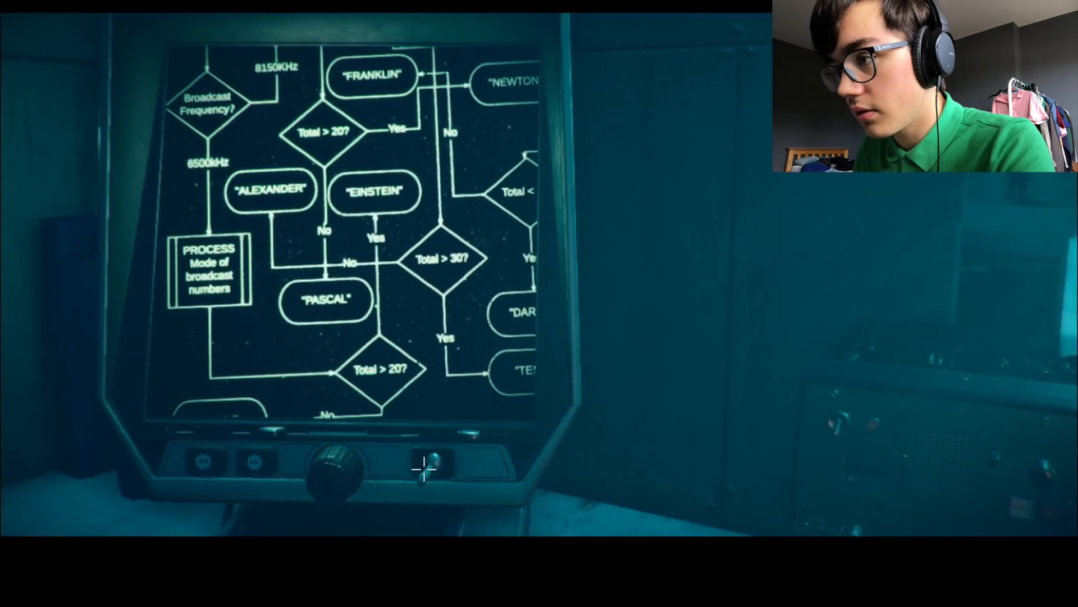
{"action": "right_click", "coordinate": [424, 466]}
{"action": "left_click", "coordinate": [424, 466]}
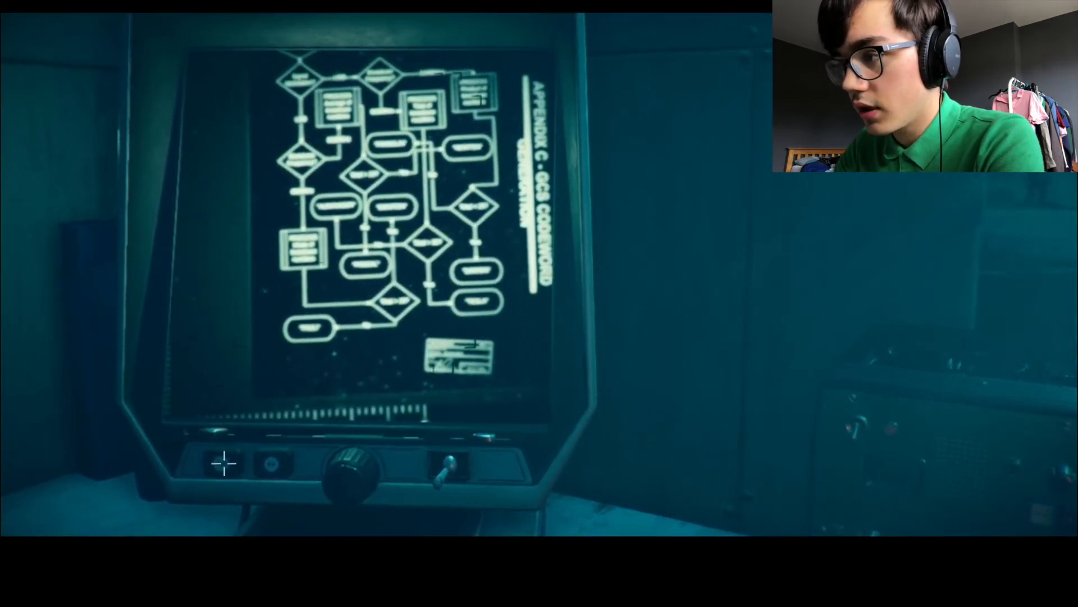
Page through Appendix D's phonetic code to the 770 page for the ALEXANDER authorisation word.
{"action": "key", "text": "d"}
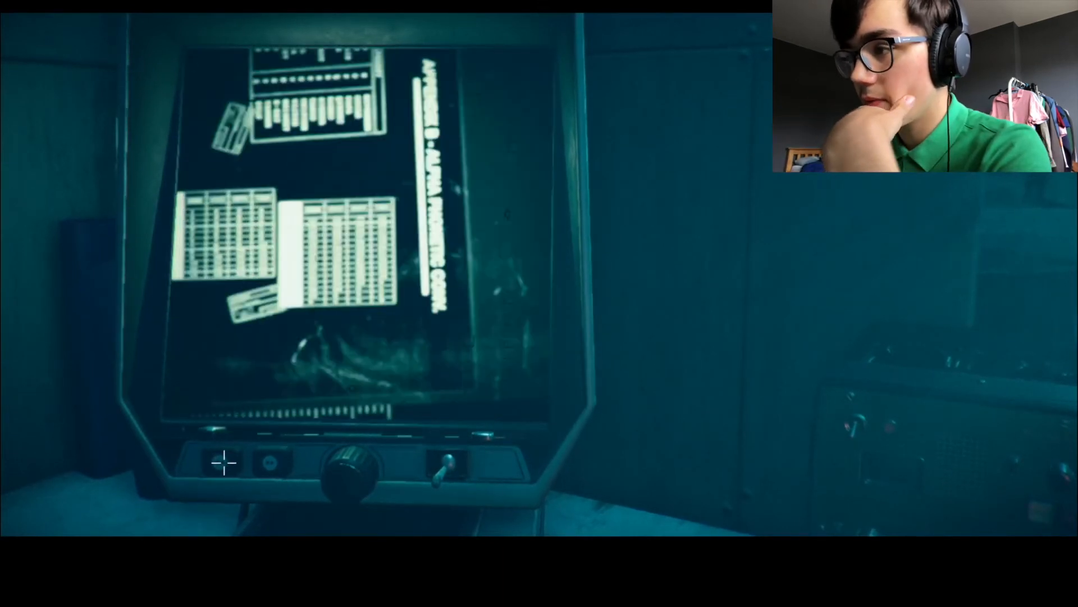
{"action": "key", "text": "d"}
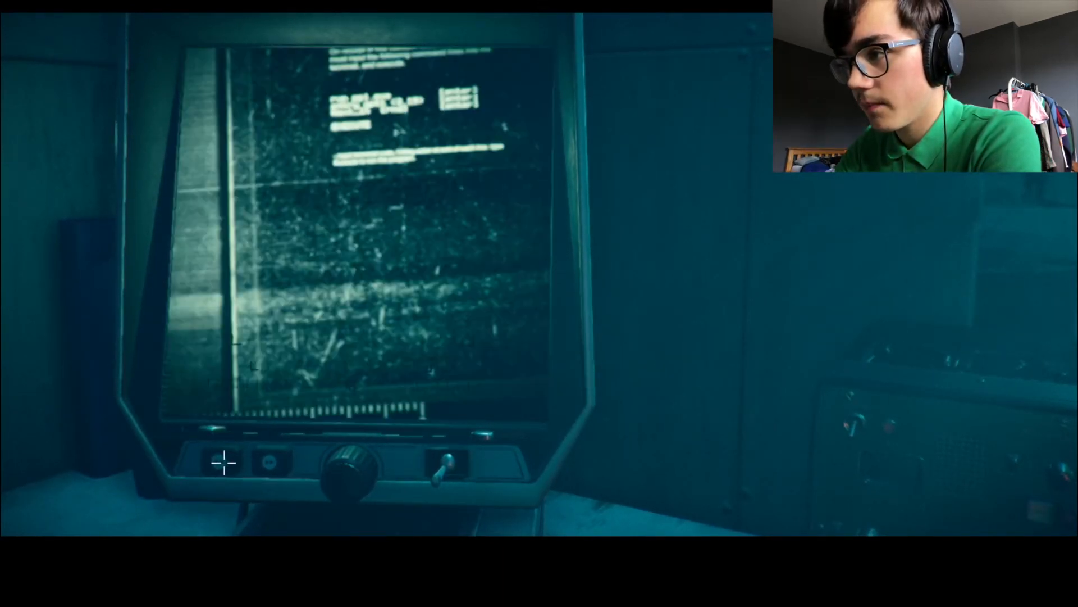
{"action": "key", "text": "d"}
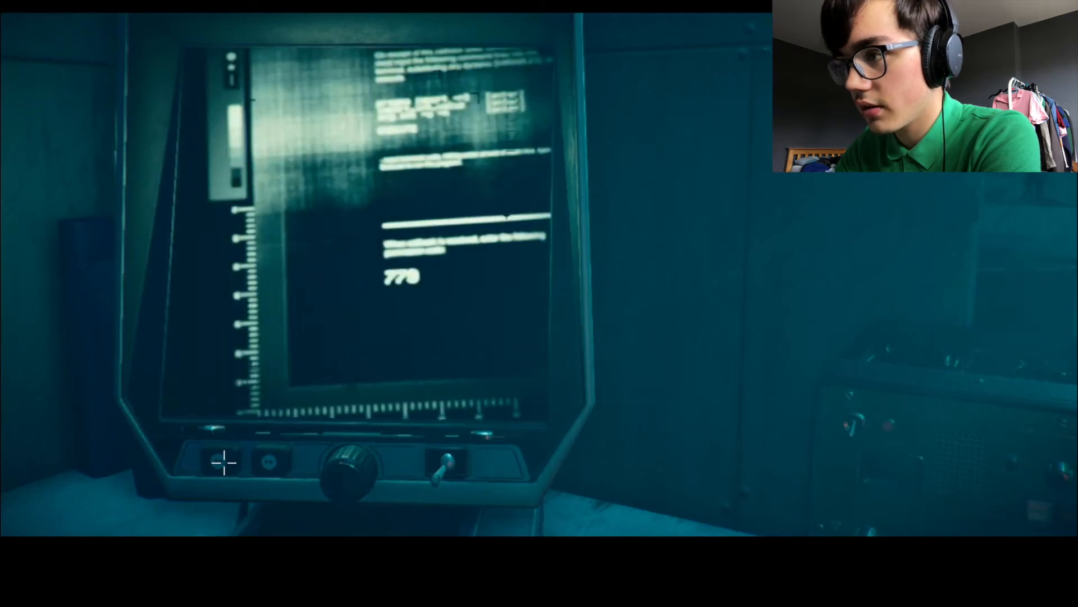
Return to the terminal's SACRIFICE form to enter 189, 045 and ALEXANDER and execute it.
{"action": "key", "text": "a"}
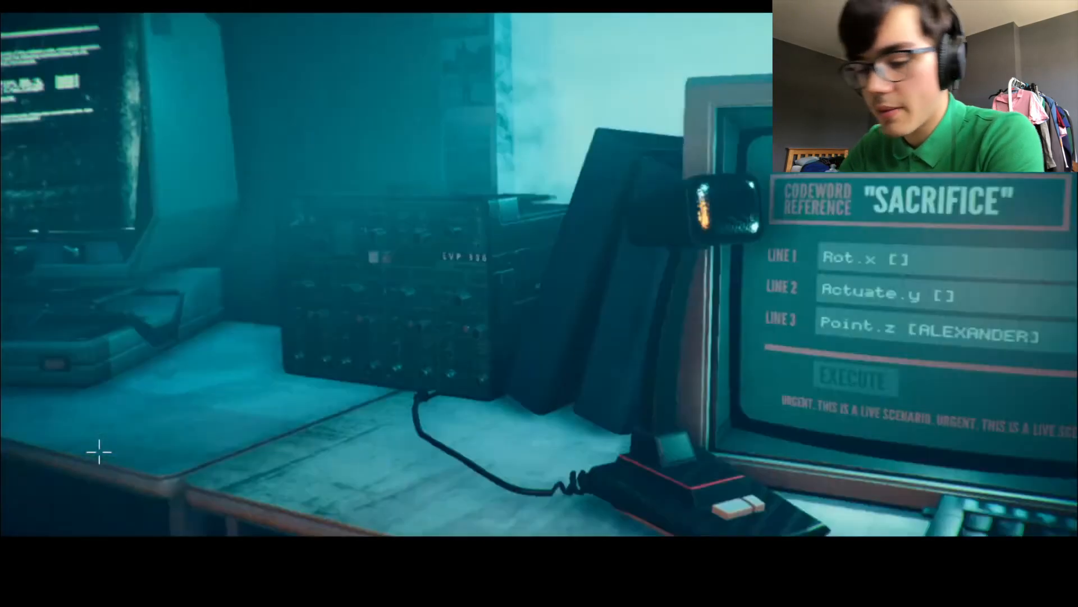
{"action": "key", "text": "d"}
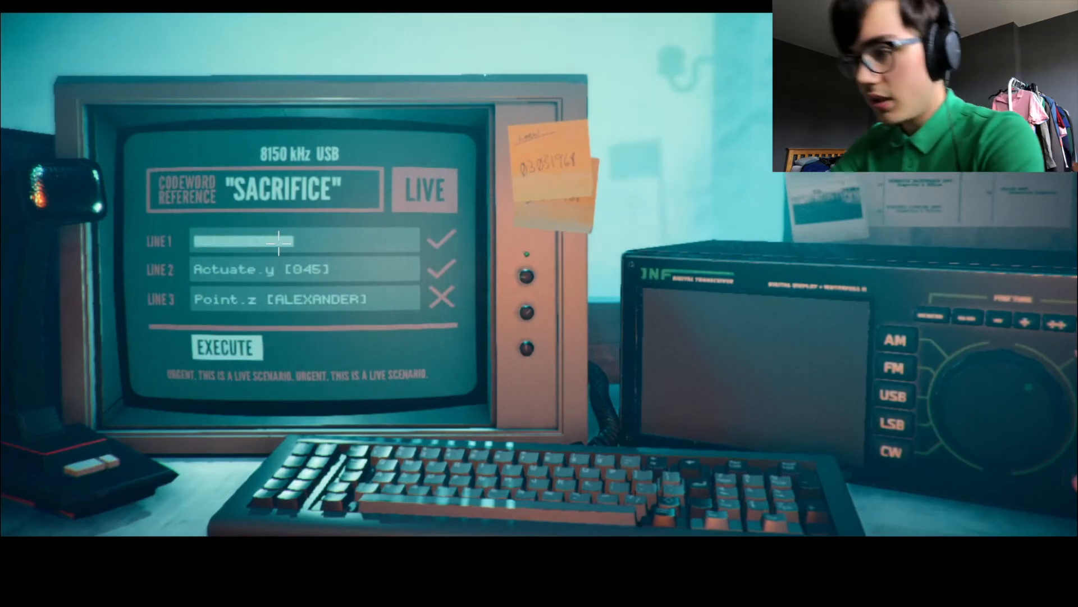
{"action": "key", "text": "Escape"}
{"action": "right_click", "coordinate": [292, 491]}
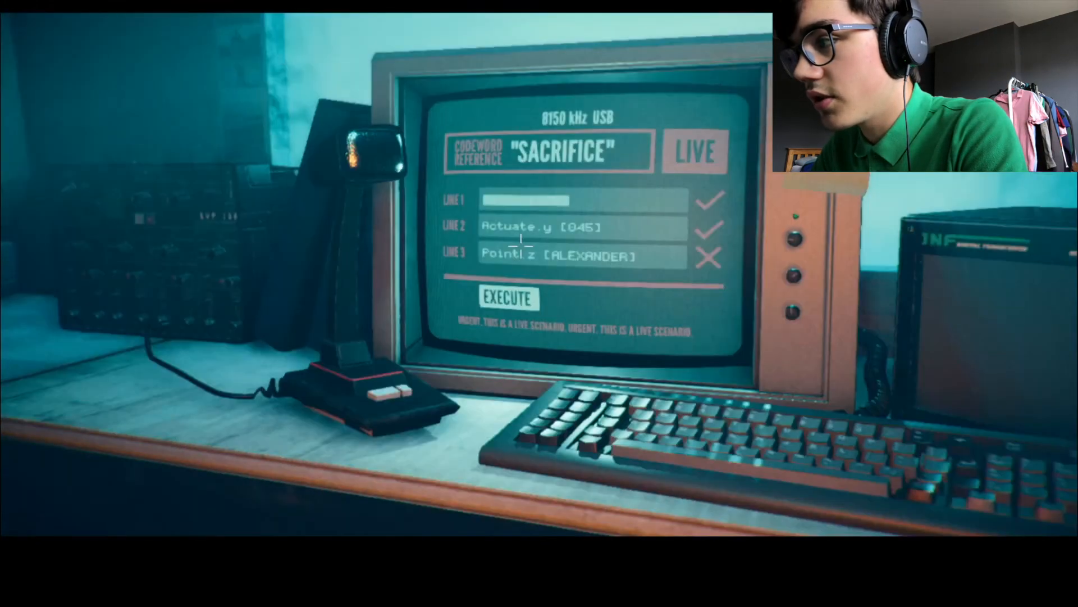
{"action": "left_click", "coordinate": [540, 304]}
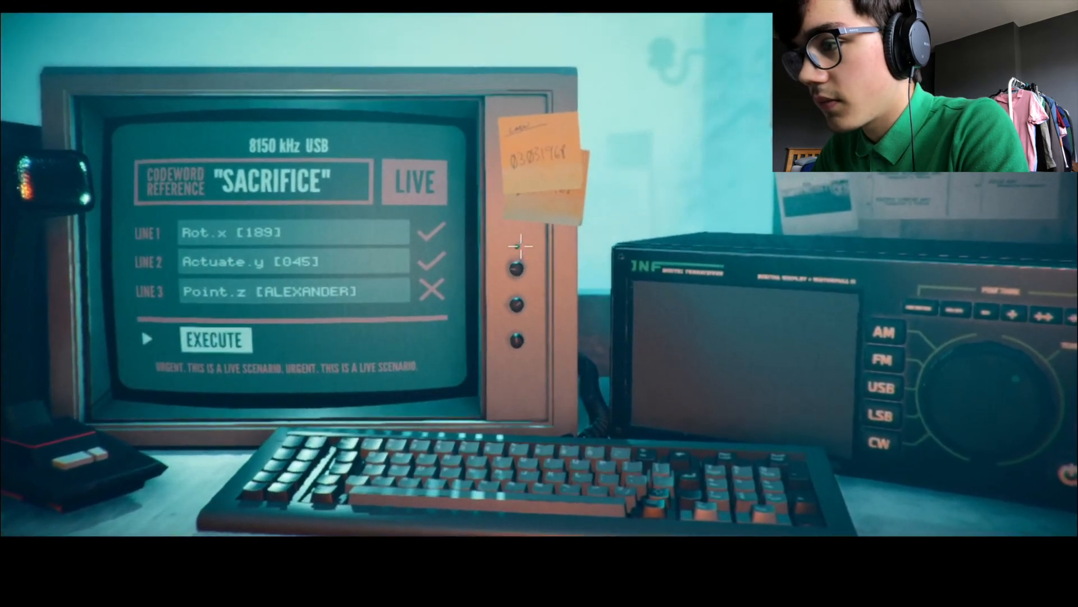